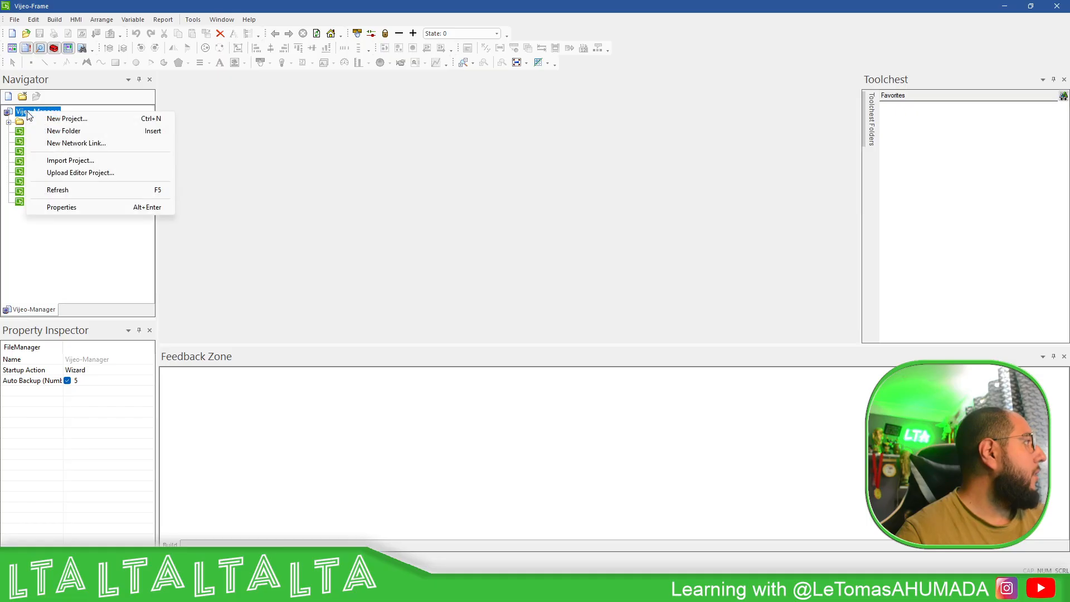
# - Start a new project named HMIS5T_Server
pyautogui.click(70, 118)
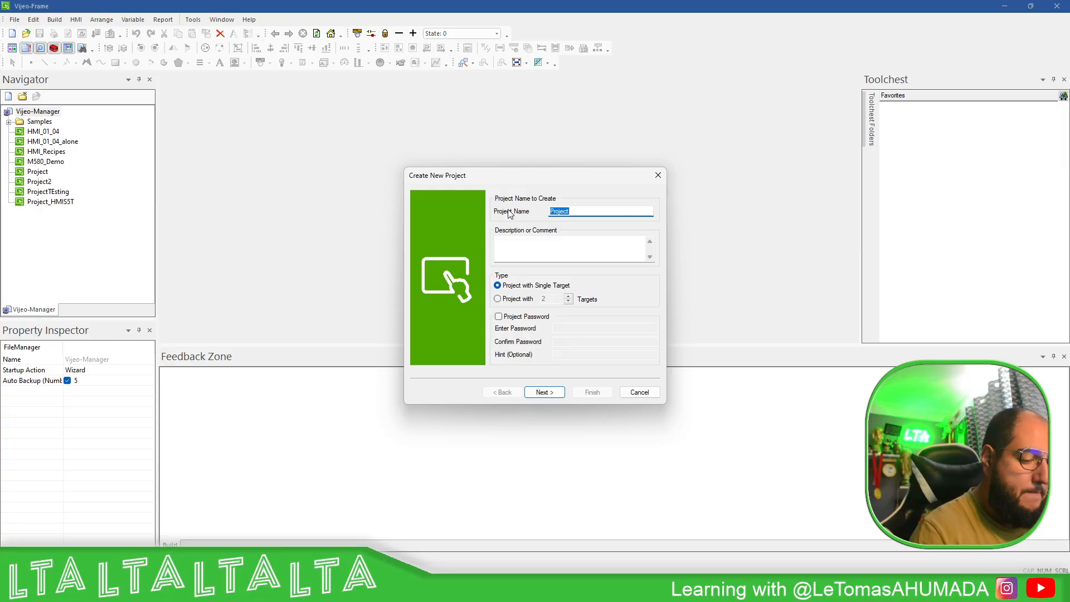
pyautogui.write('HMIS5')
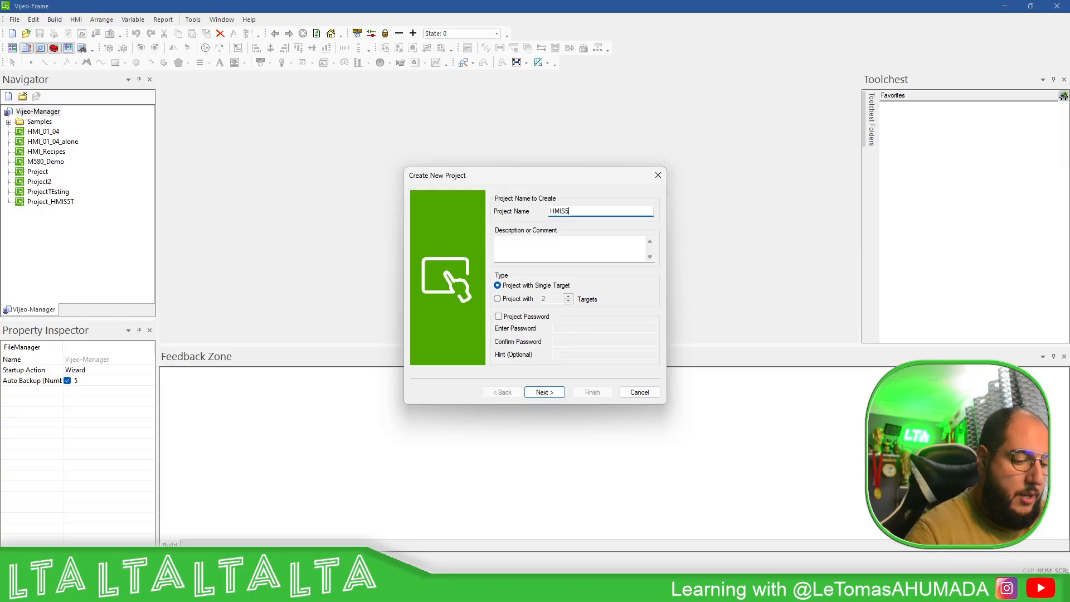
pyautogui.write('T_Server')
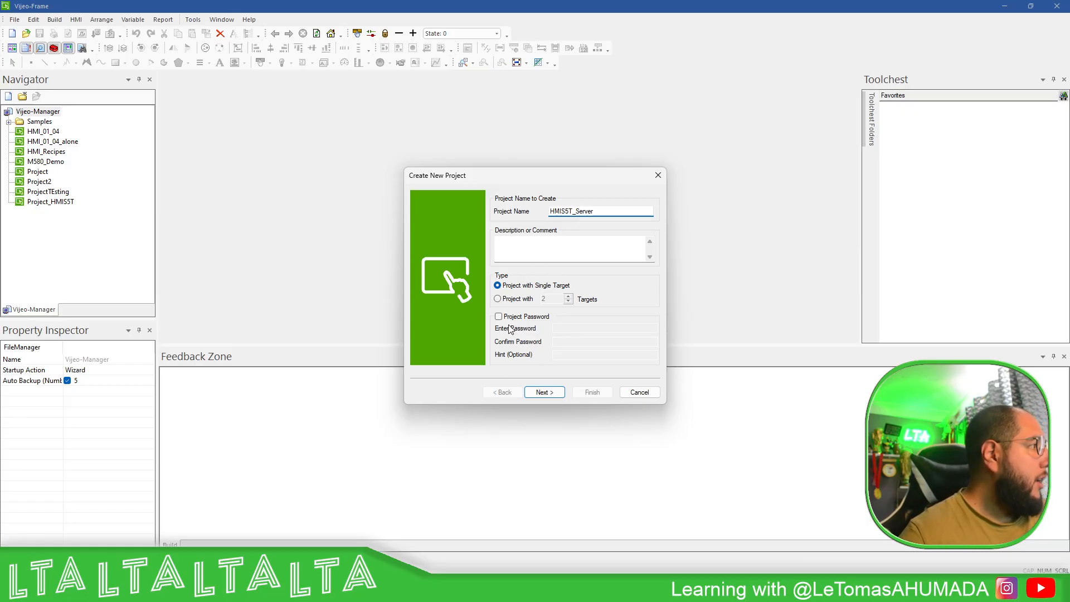
pyautogui.click(560, 395)
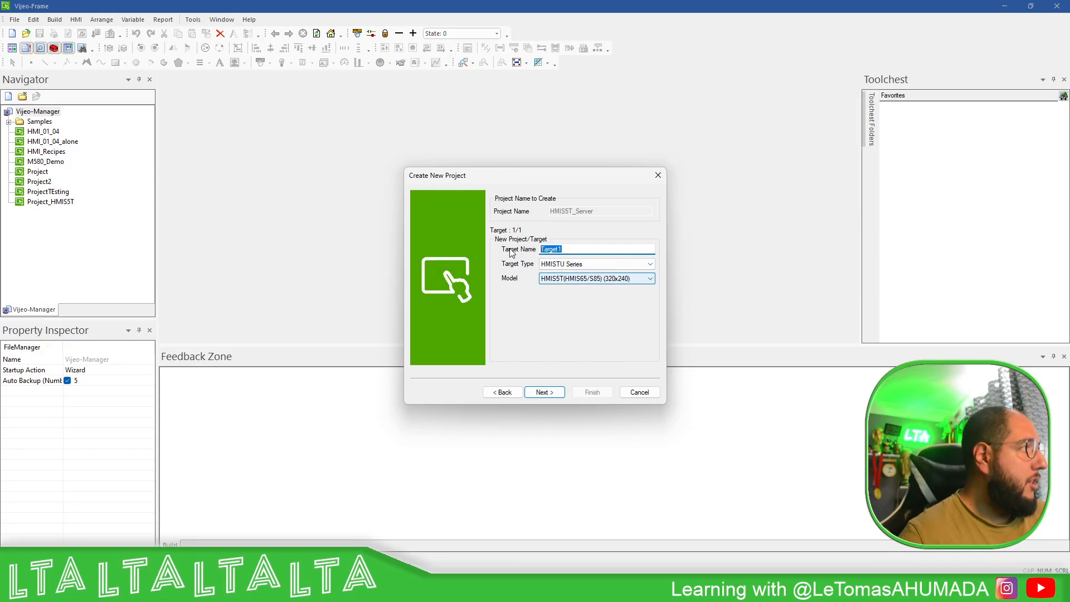
# - Rename the target to MyTarget and turn off download security
pyautogui.write('MyTarg')
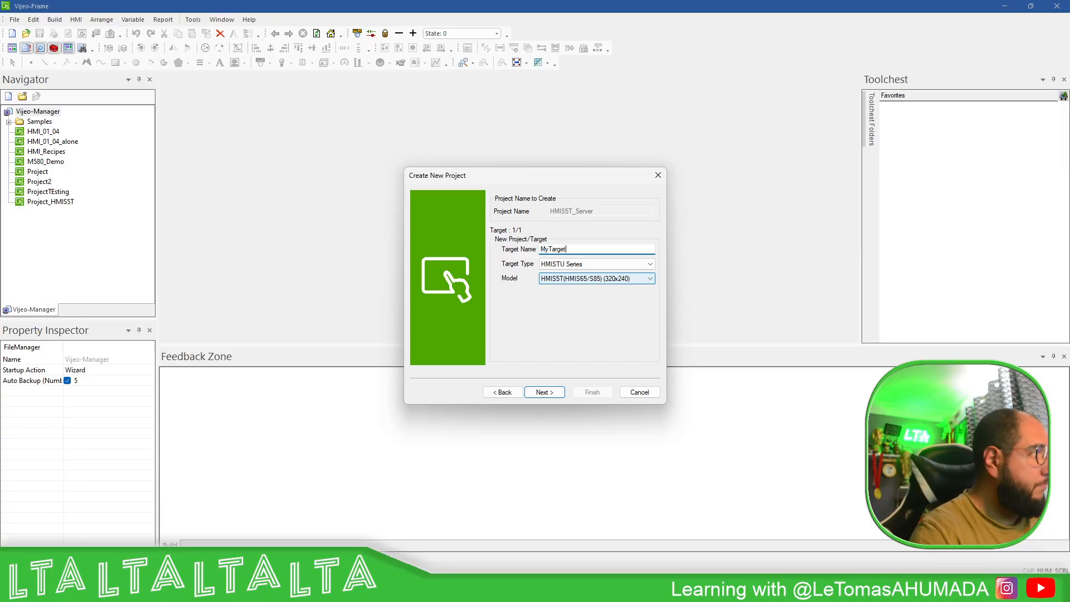
pyautogui.click(544, 392)
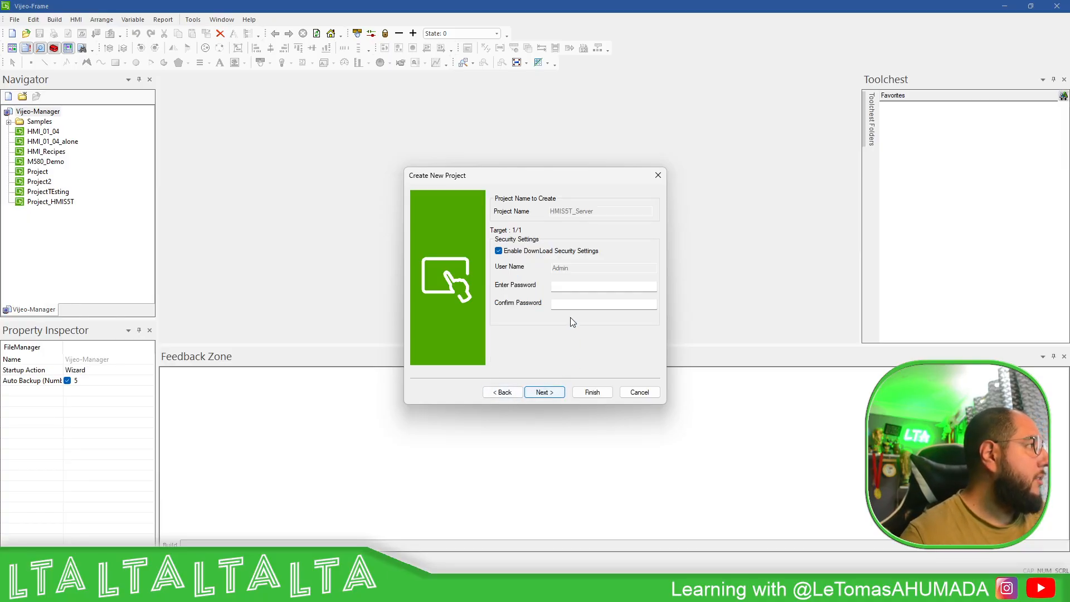
pyautogui.click(499, 251)
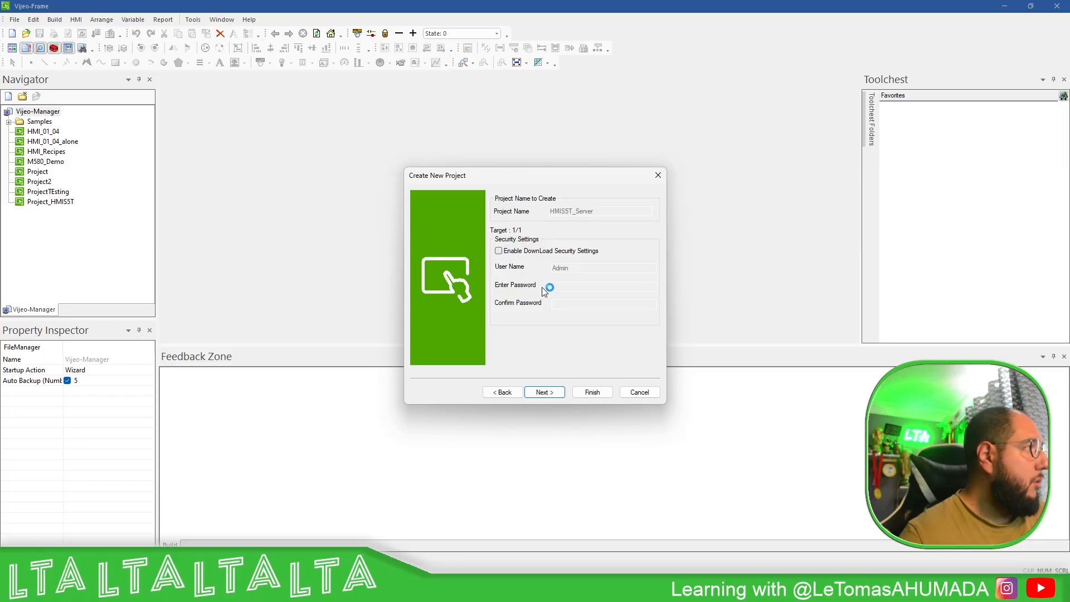
pyautogui.click(553, 391)
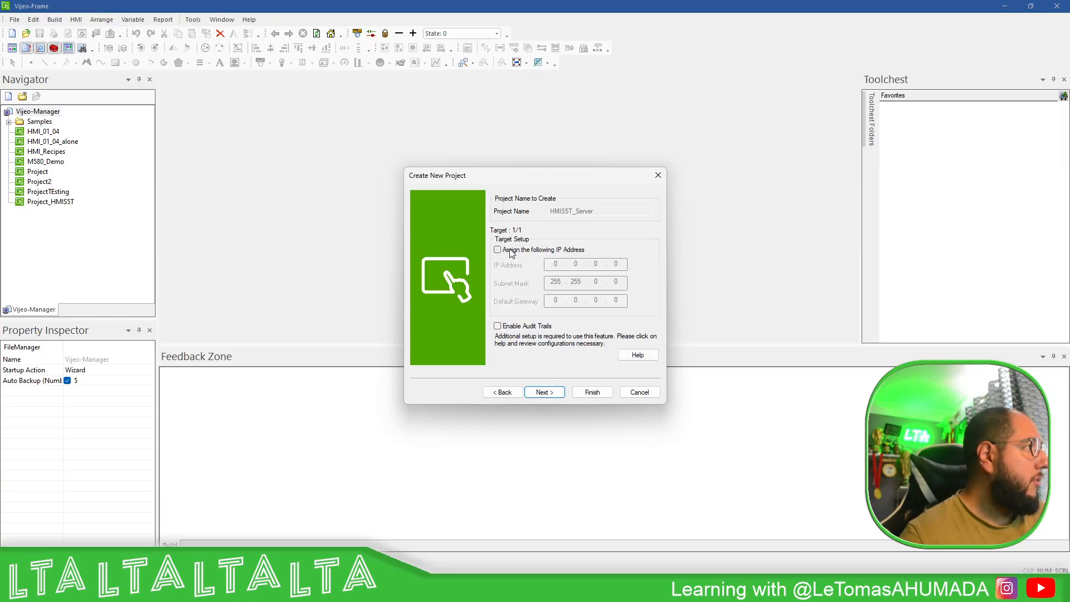
# - Assign the target fixed IP 192.168.1.65, mask 255.255.255.0 and gateway 192.168.1.1
pyautogui.click(511, 251)
pyautogui.click(555, 264)
pyautogui.write('19')
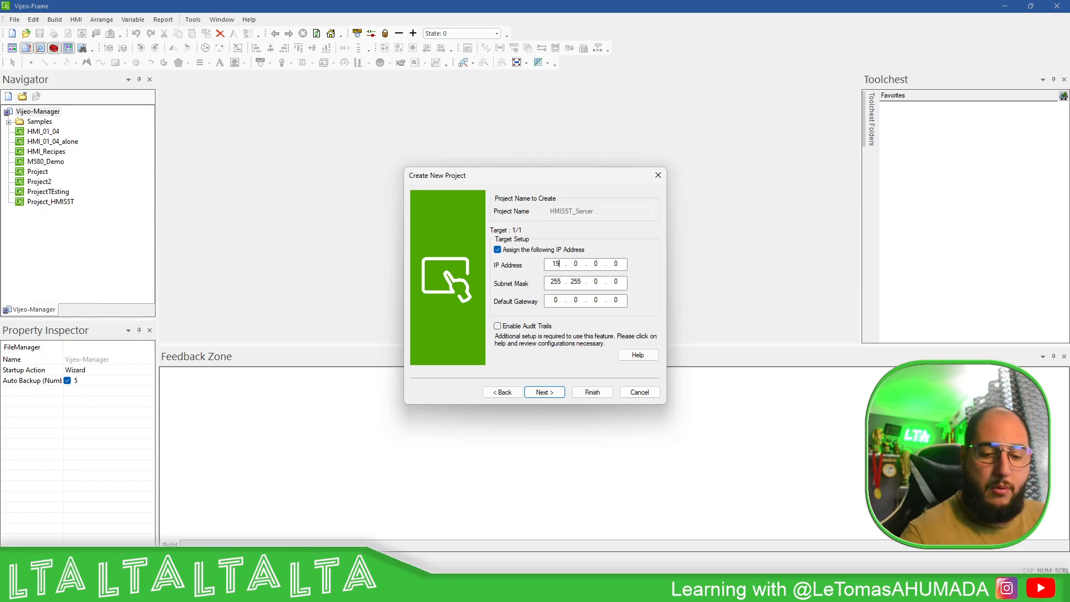
pyautogui.write('2 . 168')
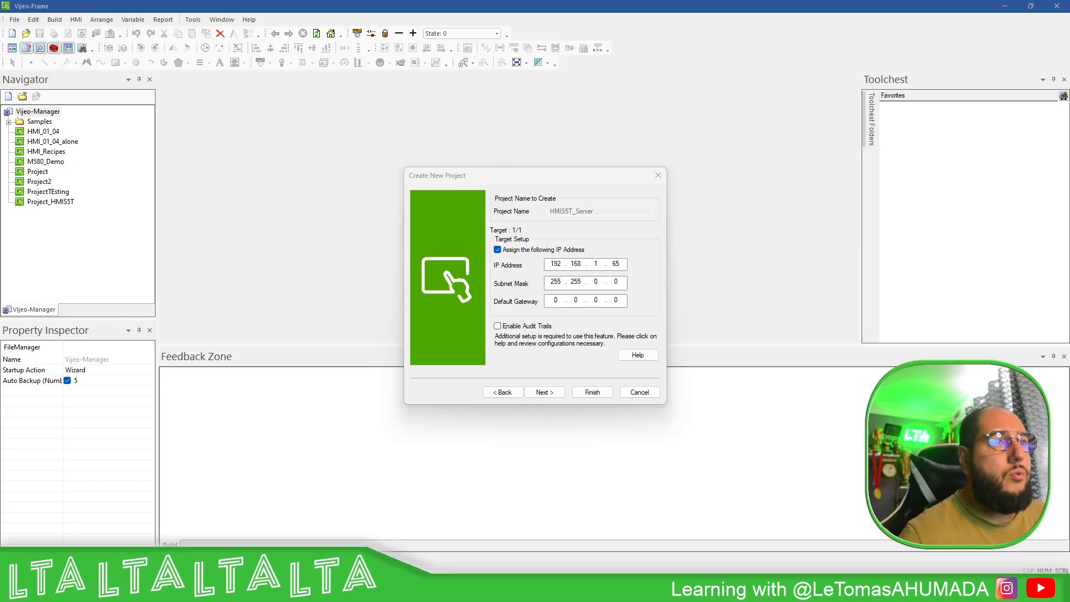
pyautogui.click(617, 205)
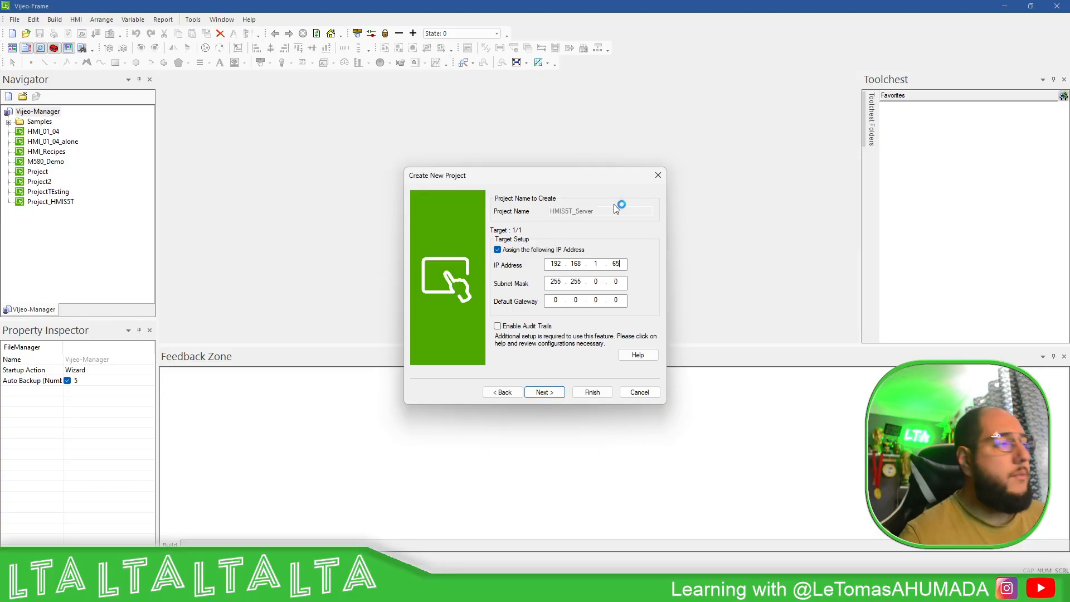
pyautogui.click(599, 282)
pyautogui.write('255.')
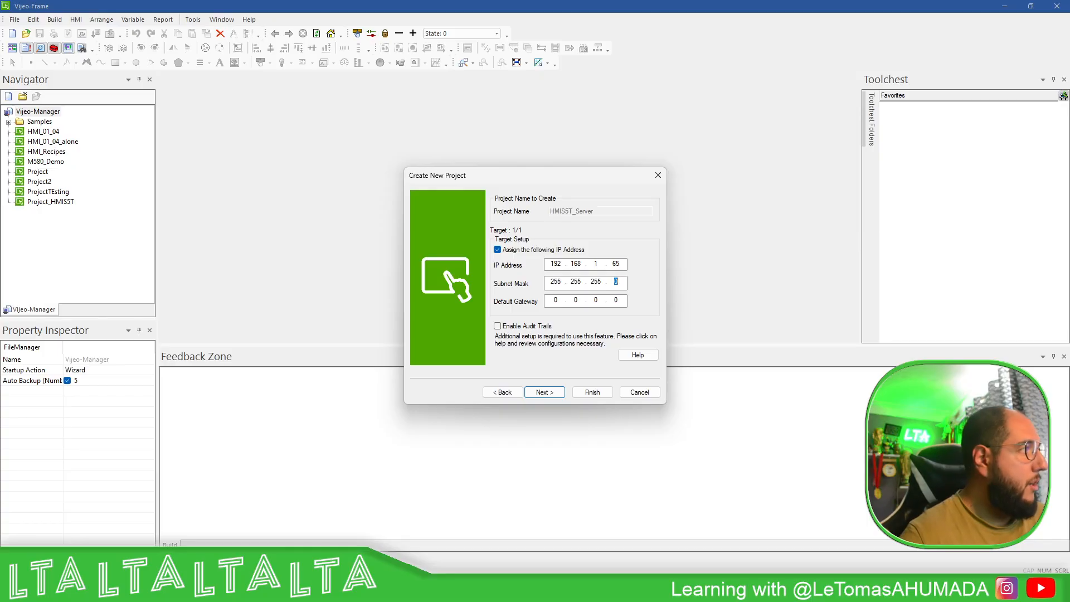
pyautogui.press('Tab')
pyautogui.write('192 . ')
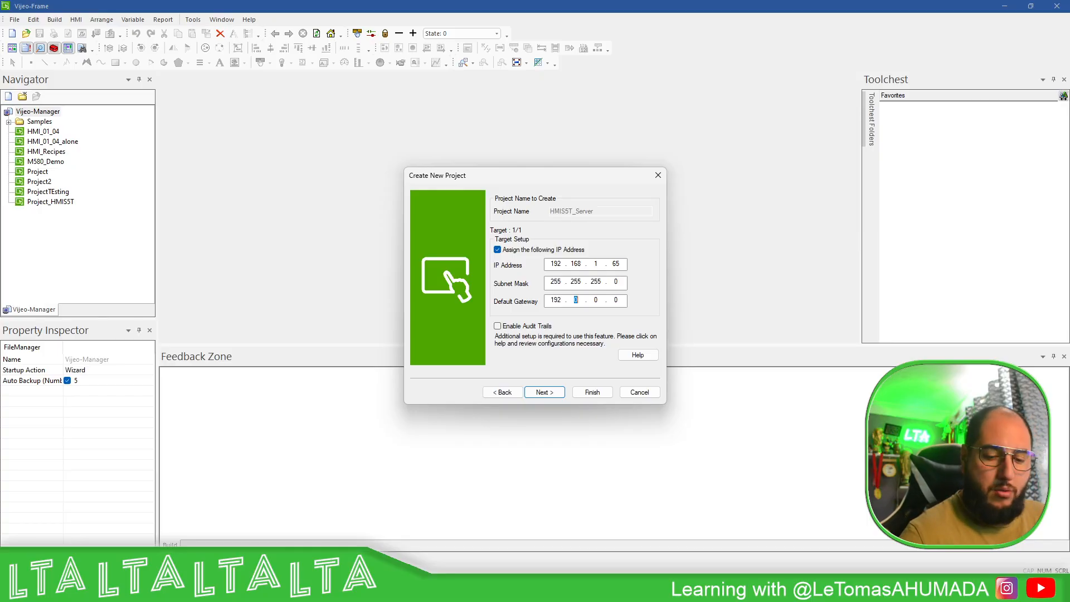
pyautogui.write('168')
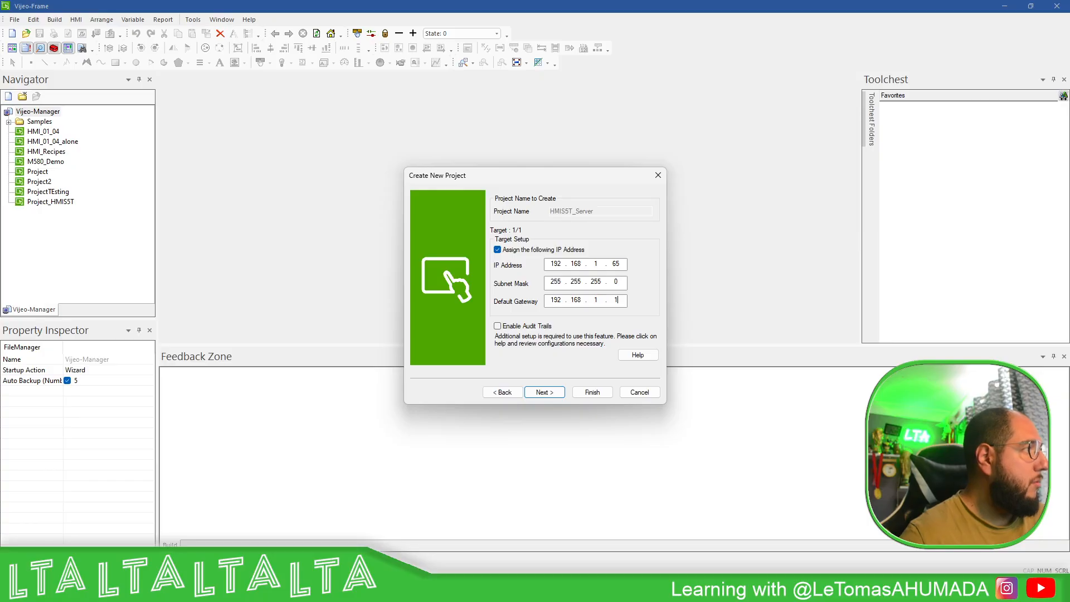
# - Finish creating the project with an empty equipment list
pyautogui.click(540, 393)
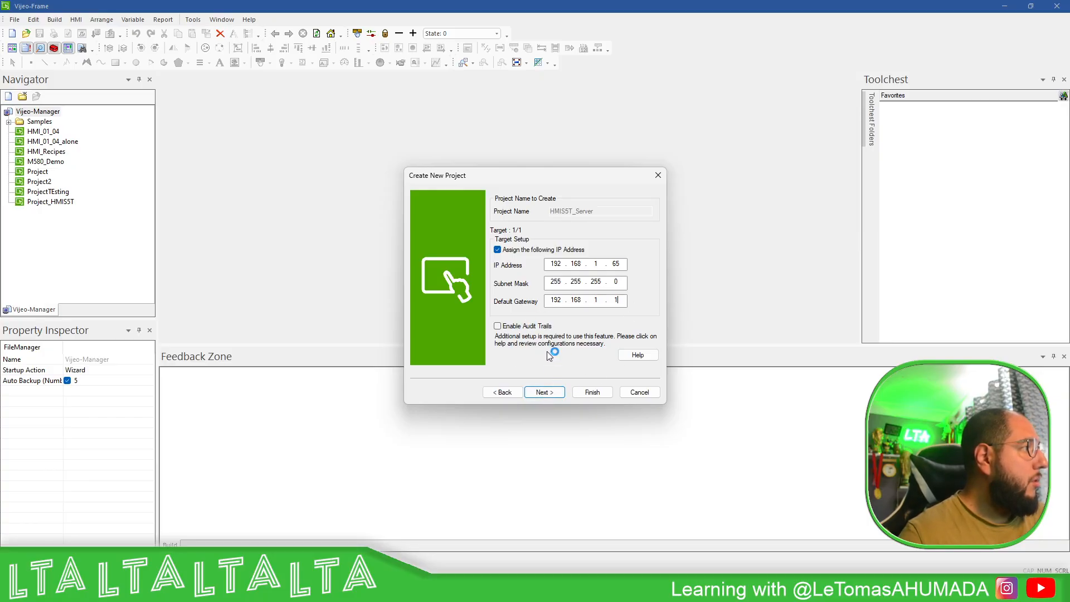
pyautogui.click(544, 393)
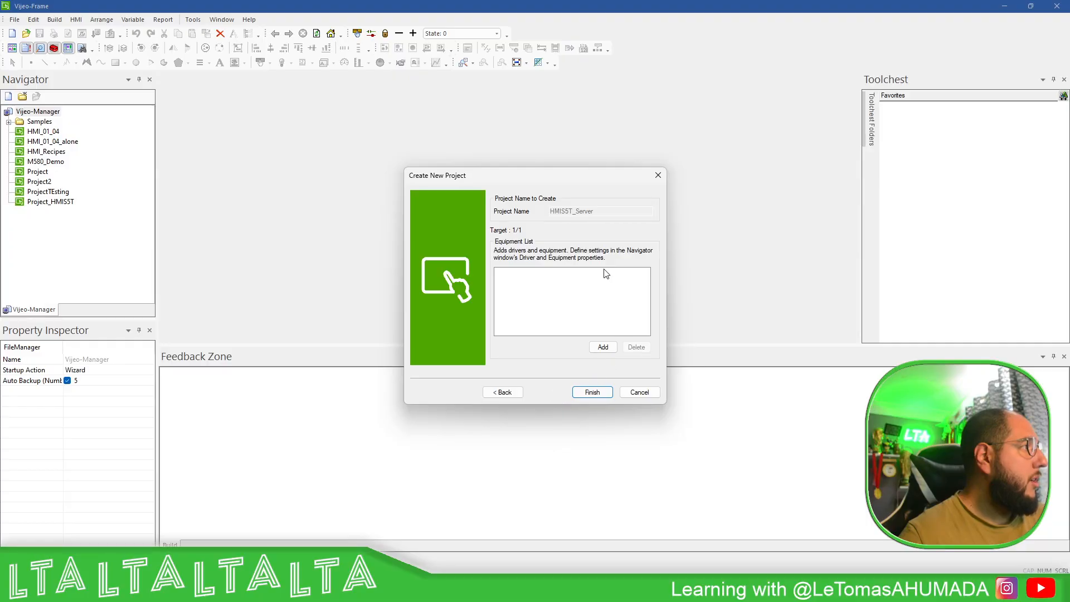
pyautogui.click(592, 392)
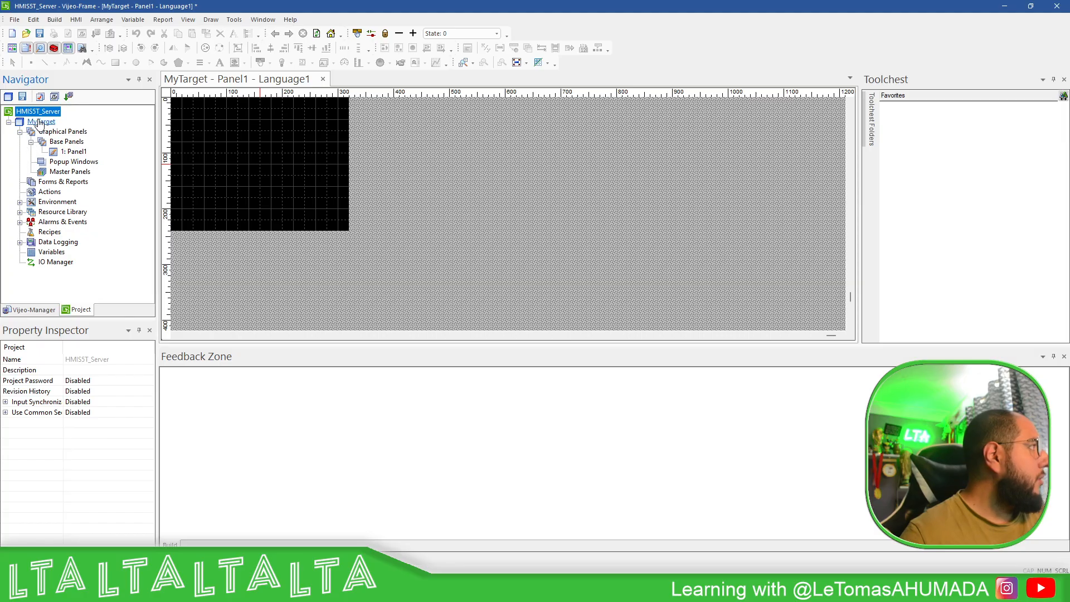
# - In MyTarget's Network settings, allow run-time IP setting and Ethernet download/upload, accepting the security warning
pyautogui.doubleClick(39, 123)
pyautogui.click(186, 112)
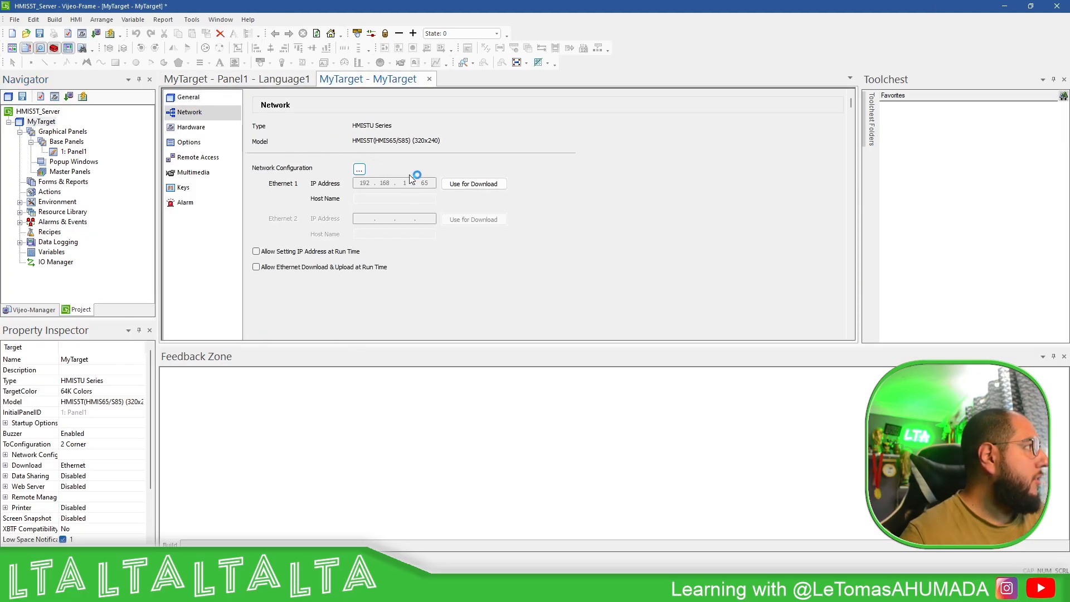
pyautogui.click(359, 169)
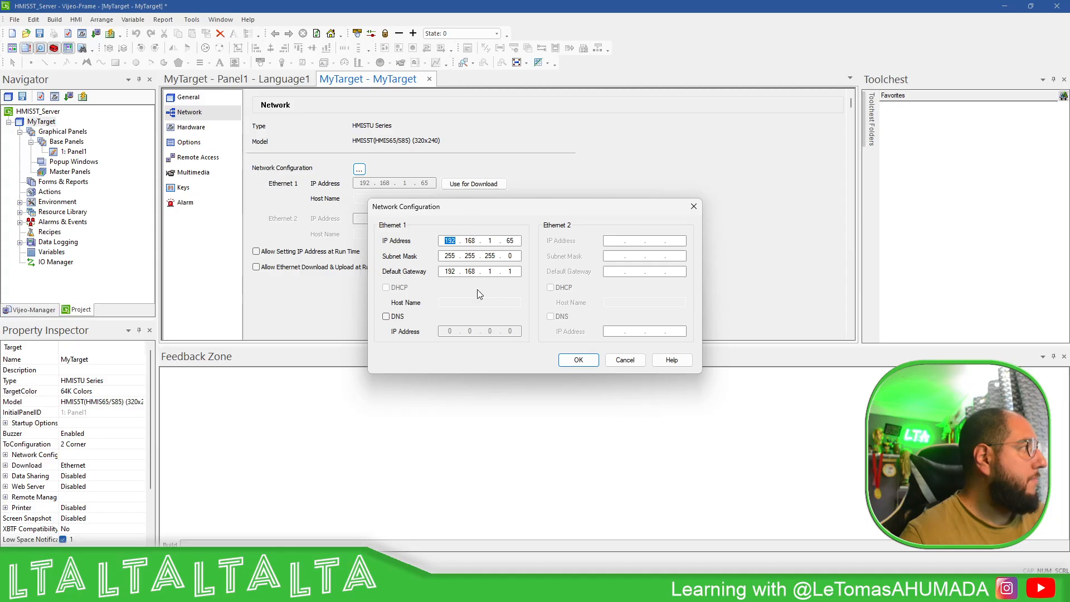
pyautogui.click(578, 359)
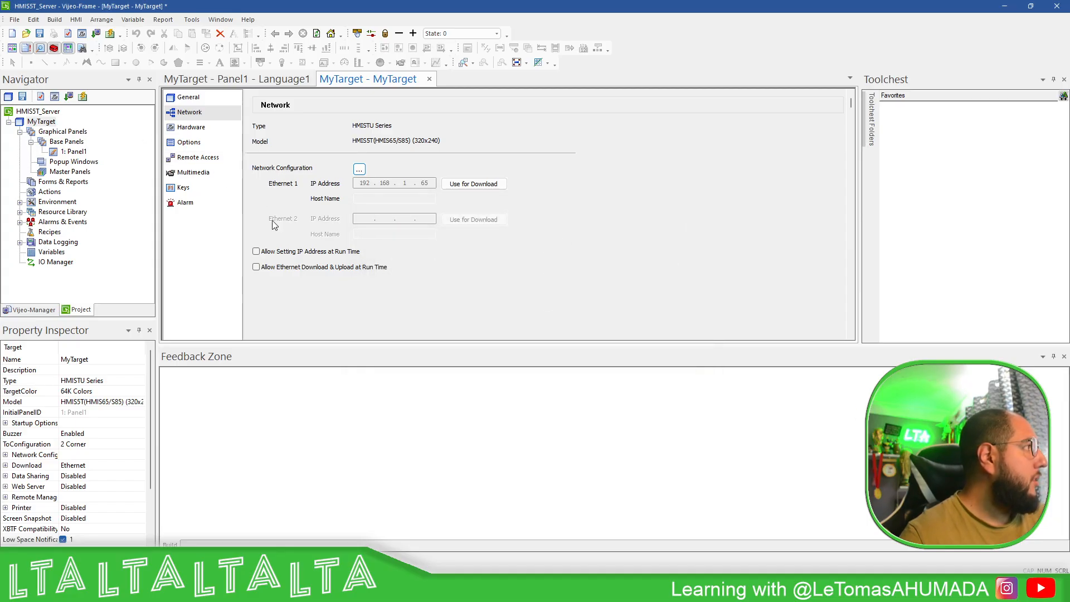
pyautogui.click(255, 251)
pyautogui.click(256, 267)
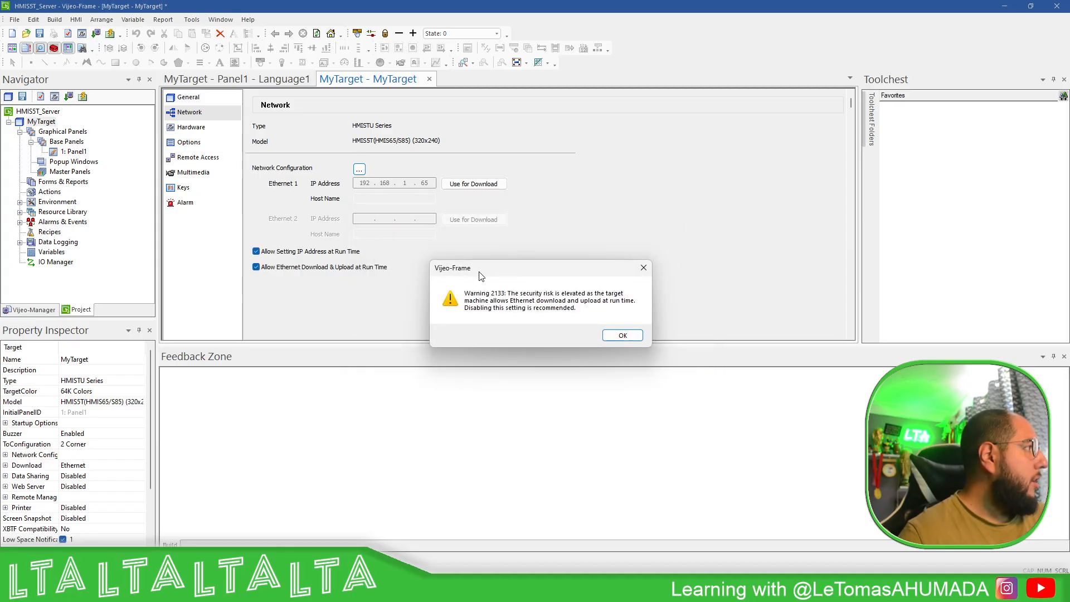
pyautogui.click(620, 336)
pyautogui.click(189, 98)
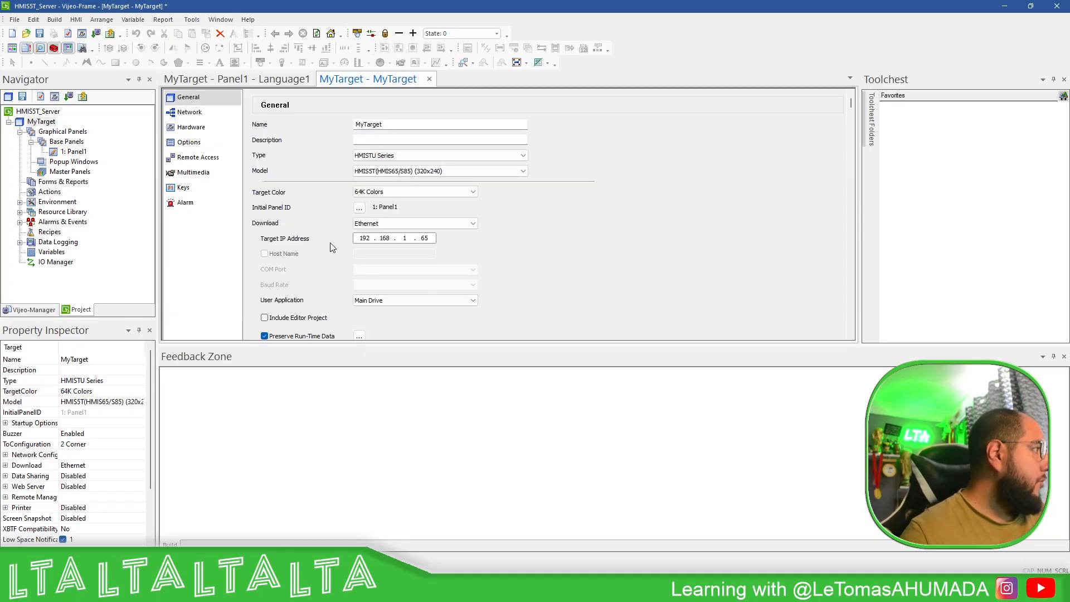
# - Add a Schneider Electric Modbus Slave driver with Modbus Slave TCP/IP equipment under IO Manager
pyautogui.click(55, 262)
pyautogui.rightClick(40, 264)
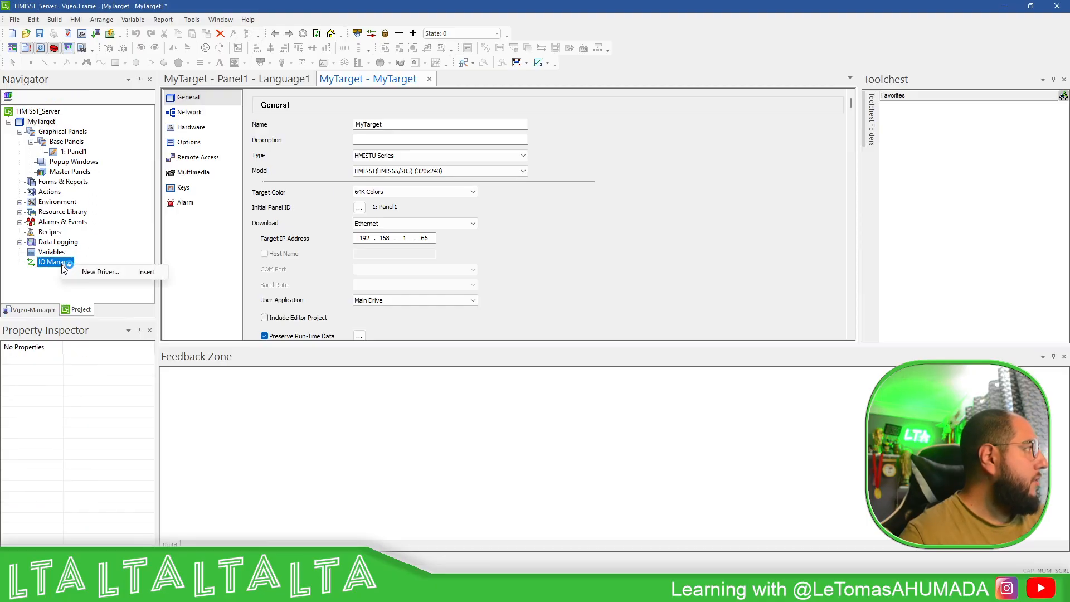
pyautogui.click(112, 272)
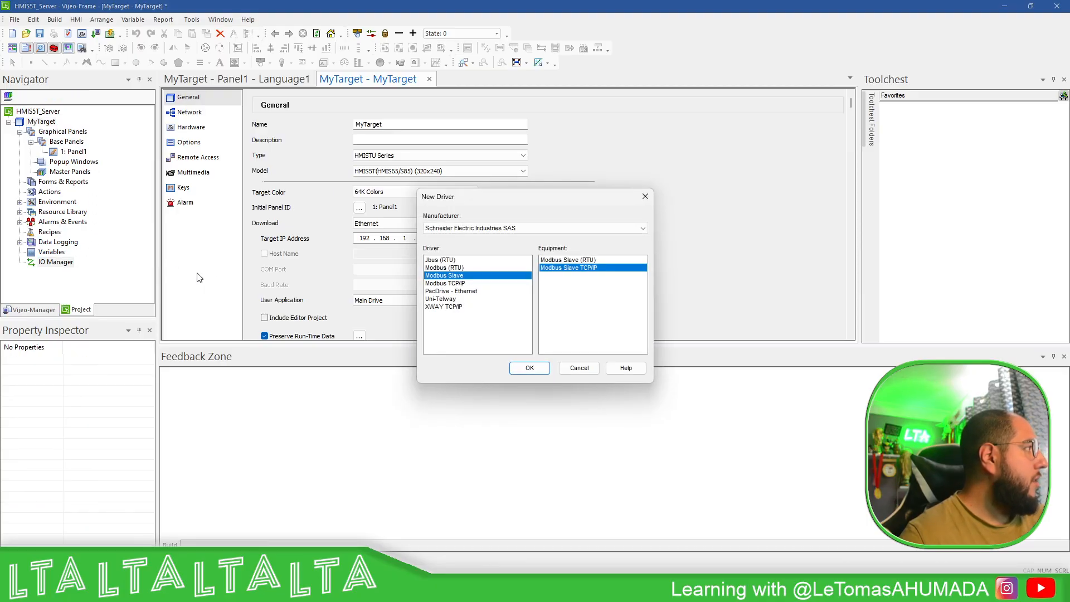
pyautogui.click(536, 228)
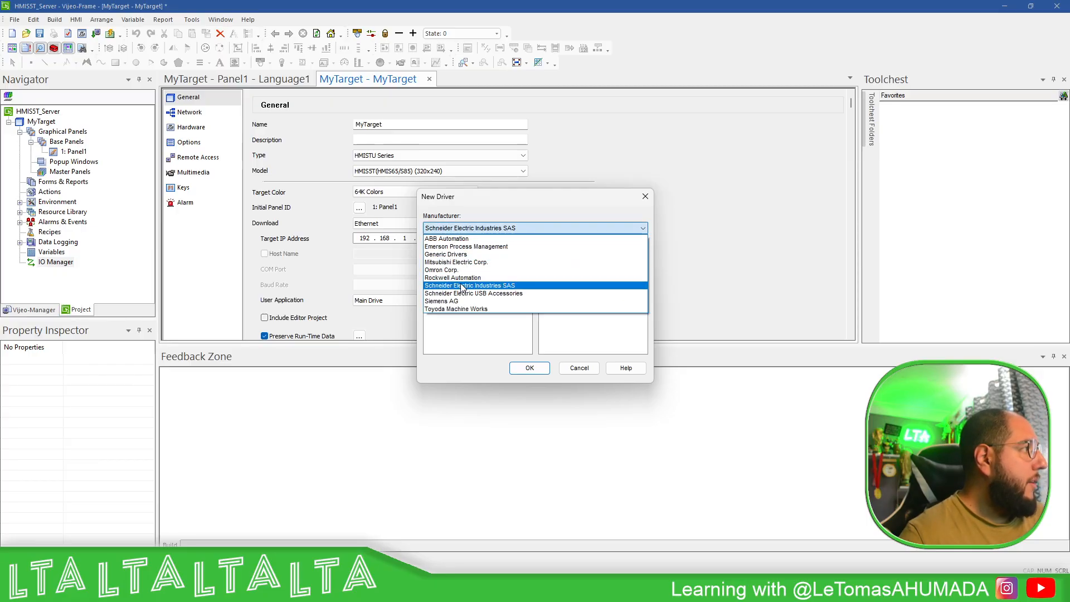
pyautogui.click(485, 286)
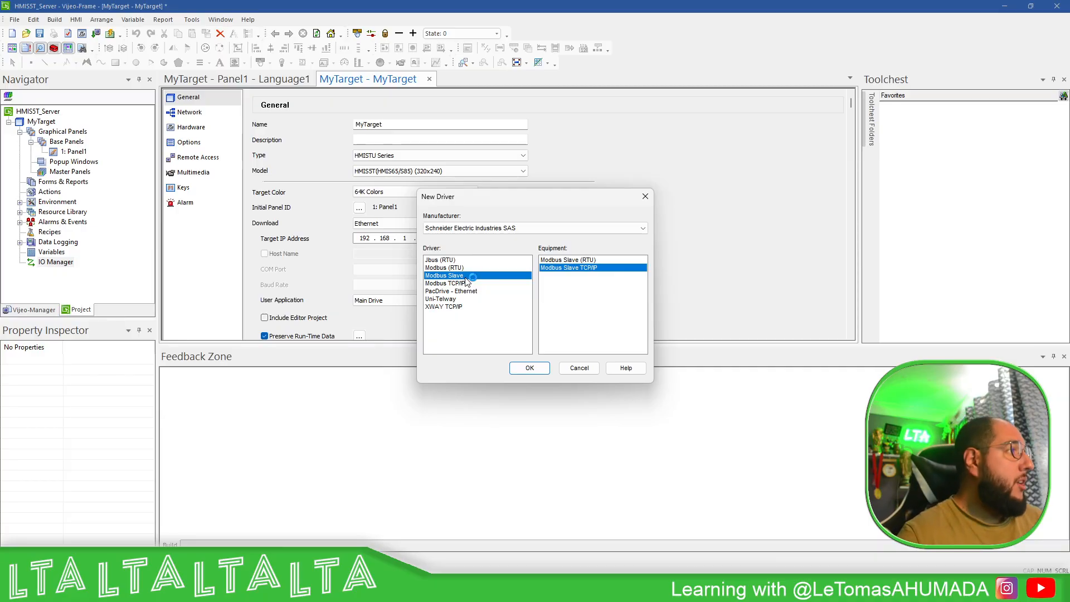
pyautogui.click(579, 260)
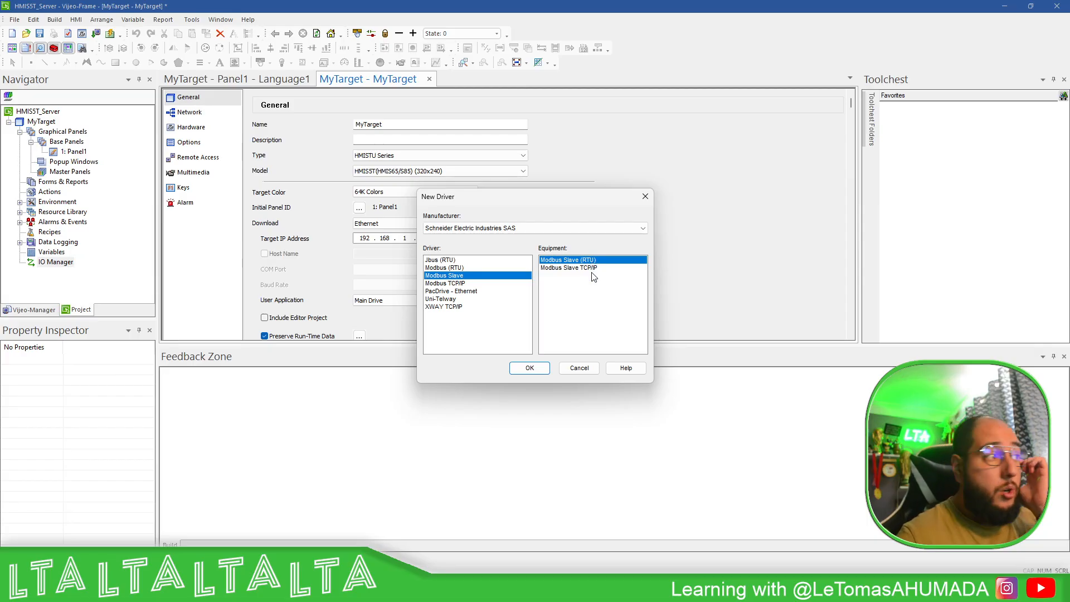
pyautogui.click(592, 267)
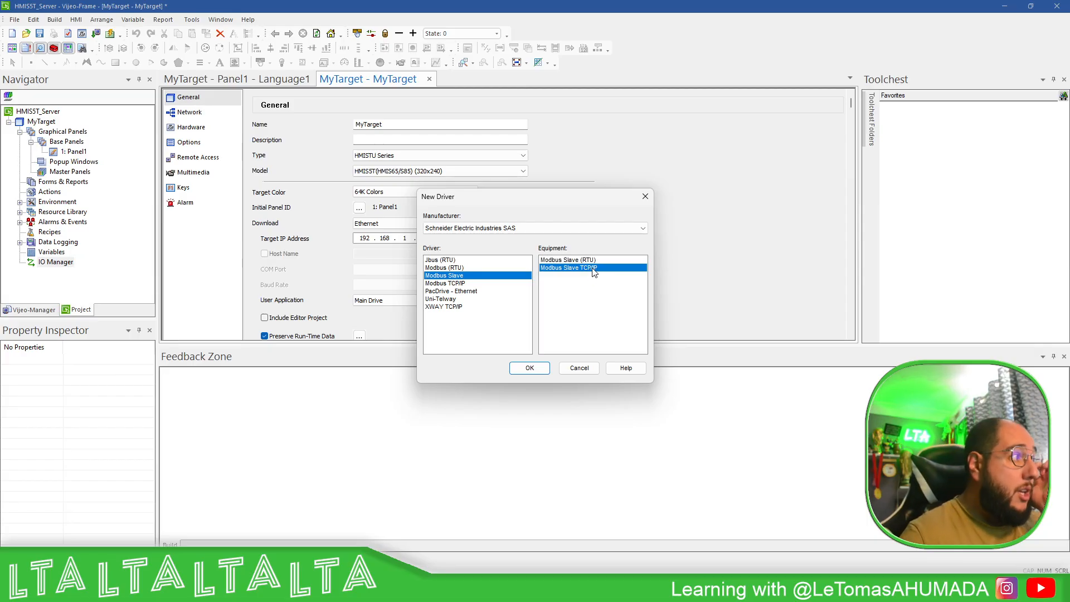
pyautogui.click(527, 369)
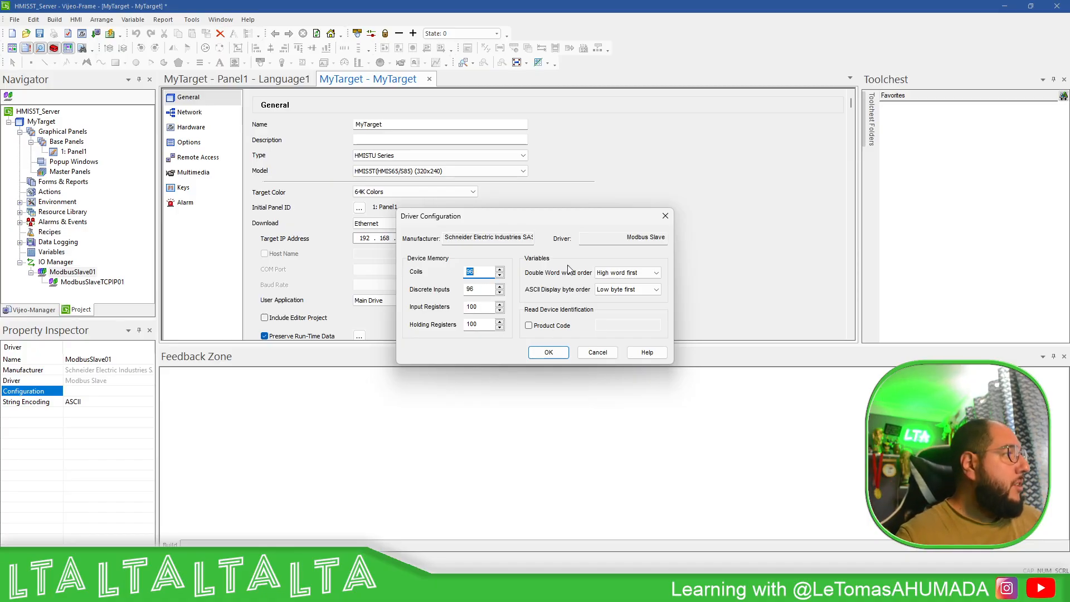
# - Set the driver's double word order to Low word first
pyautogui.click(627, 272)
pyautogui.click(622, 297)
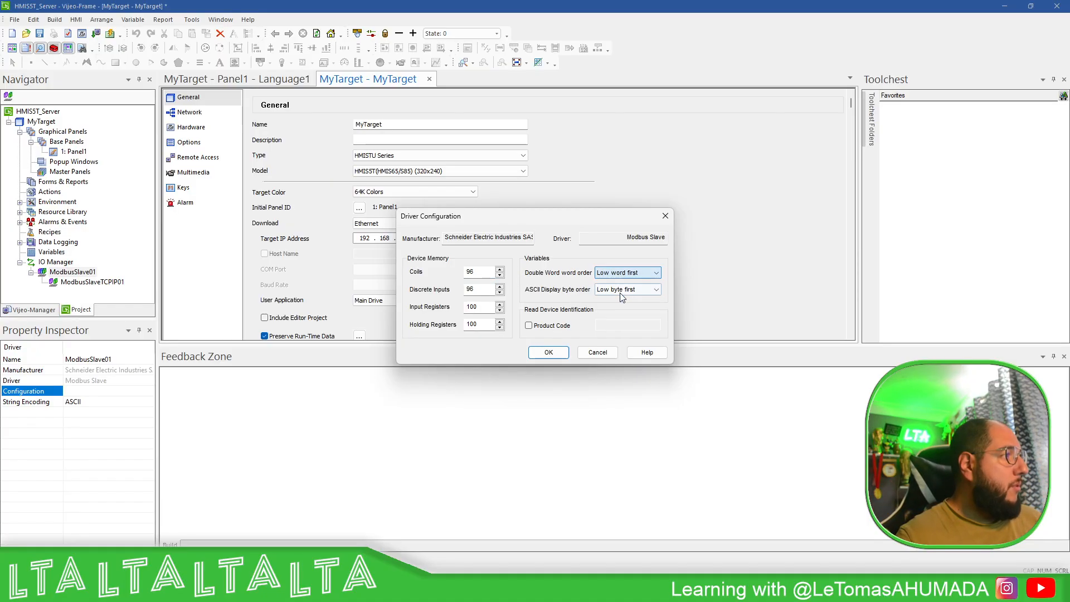
pyautogui.click(548, 352)
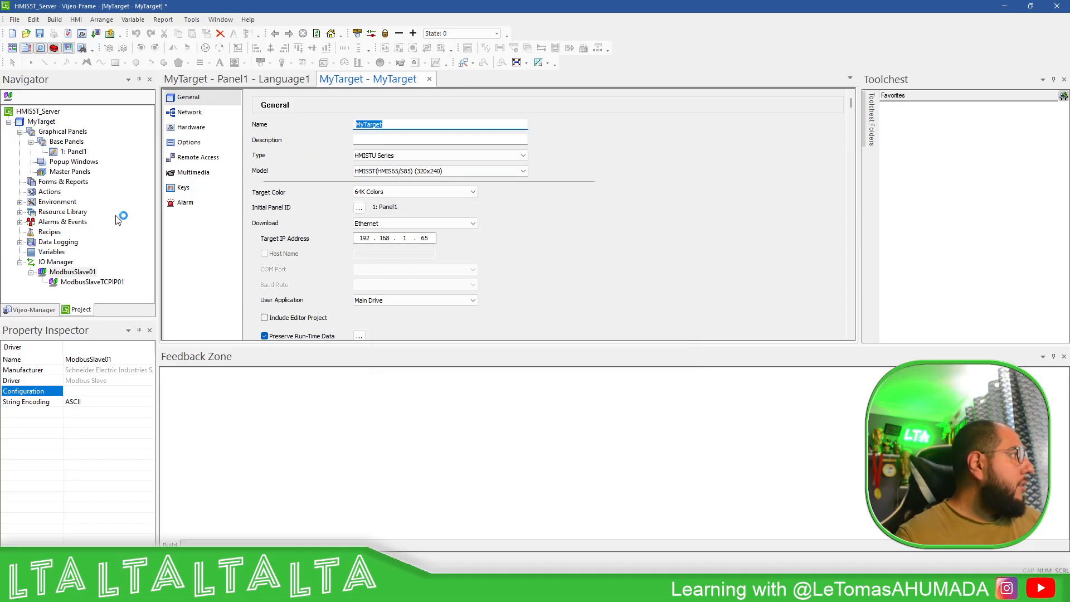
# - Rename the ModbusSlaveTCPIP01 equipment to MyHMI
pyautogui.rightClick(93, 282)
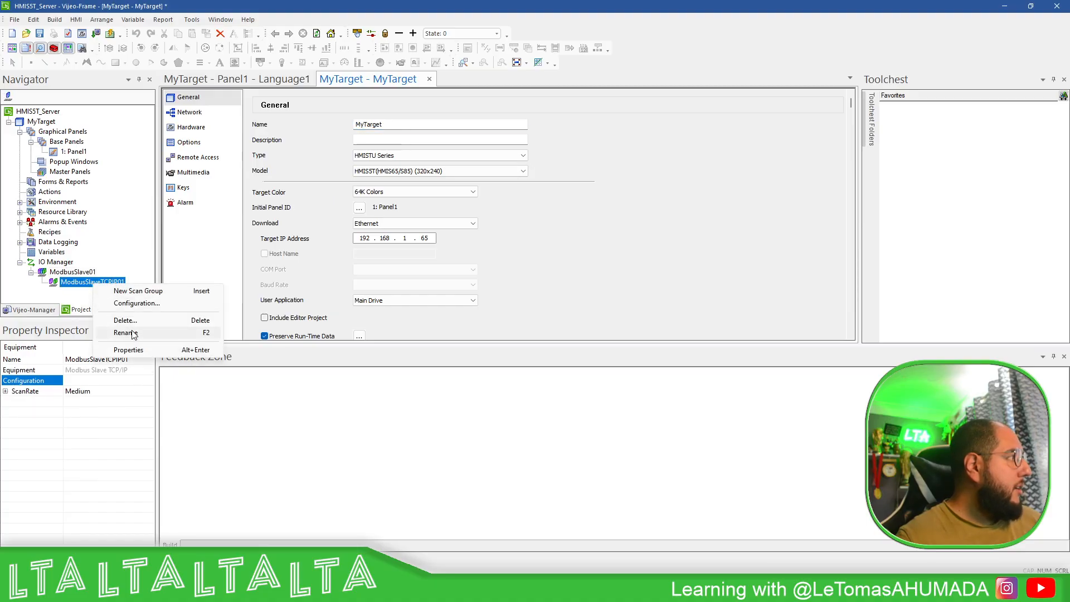
pyautogui.click(201, 332)
pyautogui.write('MyHMI')
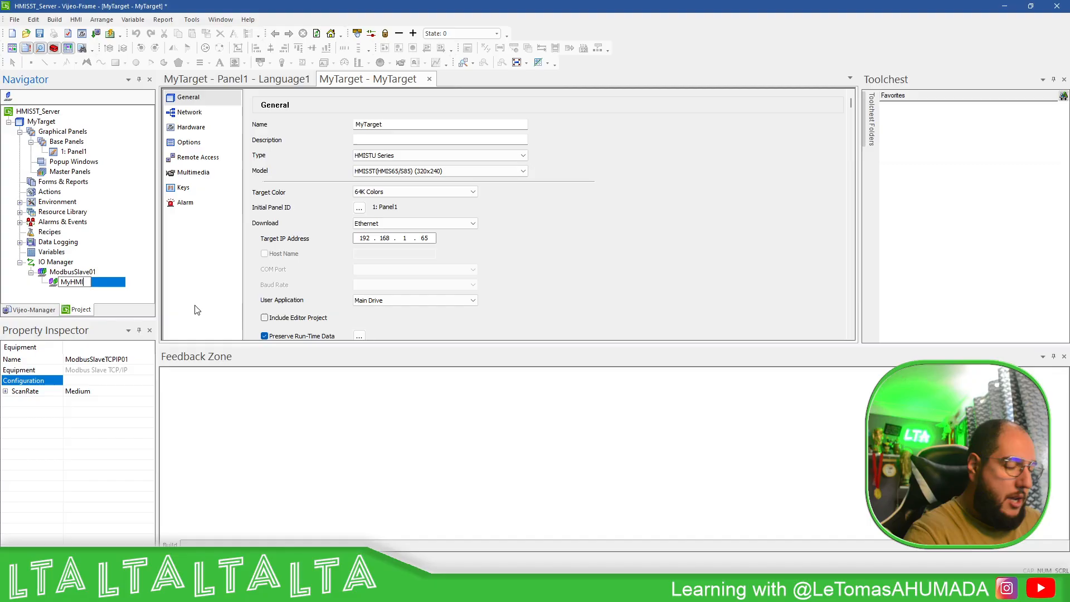
pyautogui.press('Return')
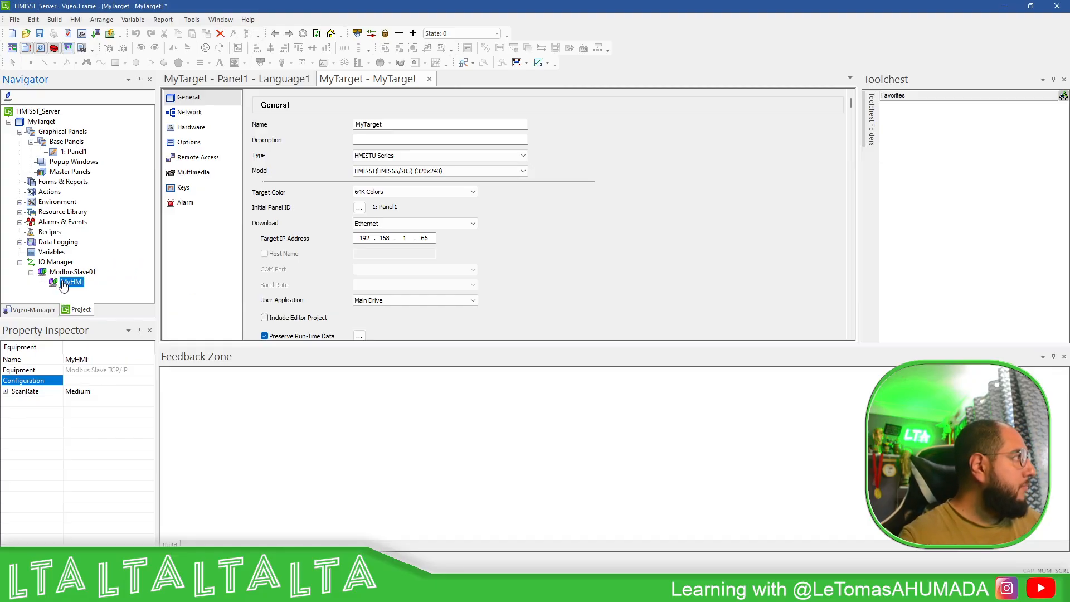
# - Give MyHMI 3 maximum connections with IEC61131 syntax, then open the Variables editor
pyautogui.click(81, 284)
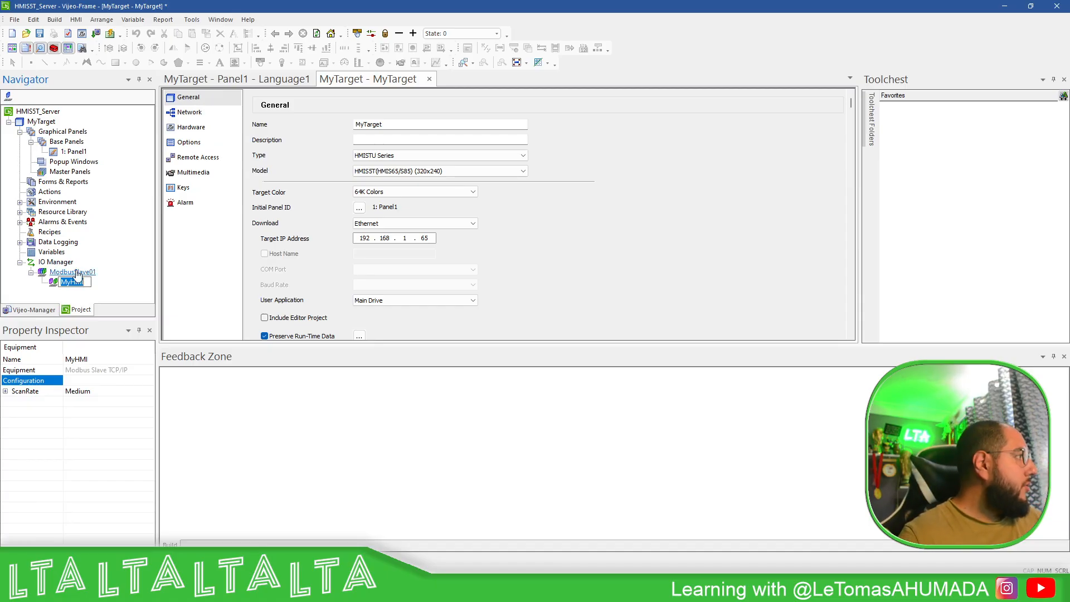
pyautogui.doubleClick(76, 282)
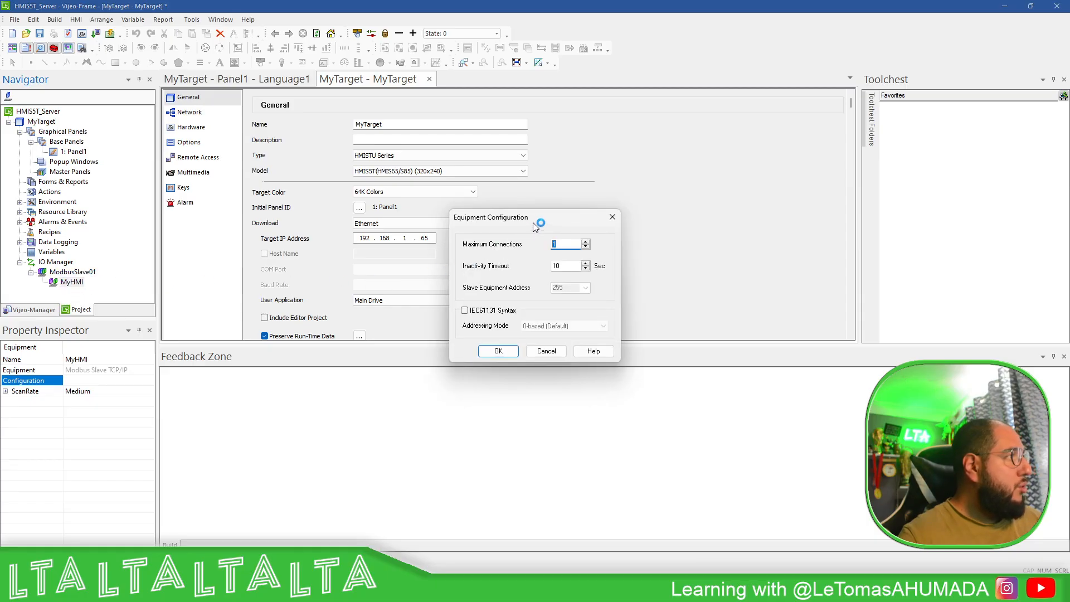
pyautogui.moveTo(538, 220); pyautogui.dragTo(503, 160)
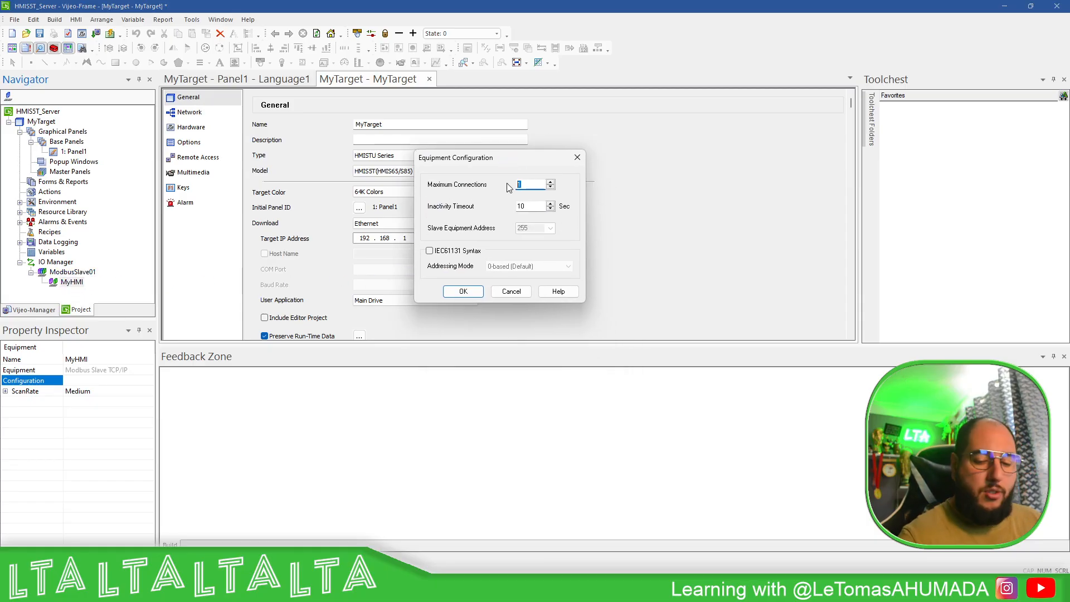
pyautogui.write('3')
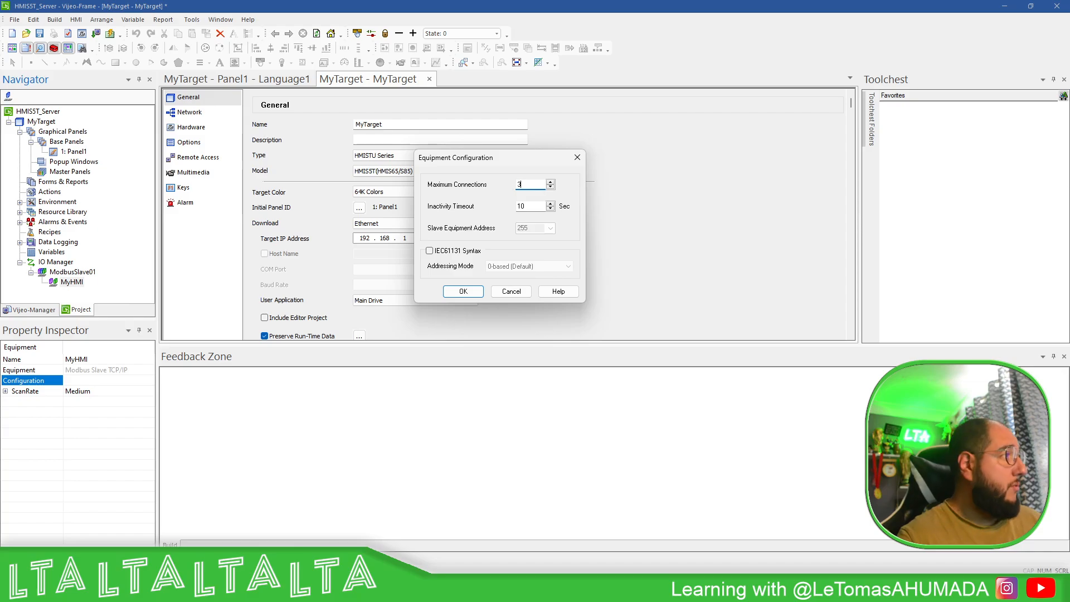
pyautogui.click(429, 250)
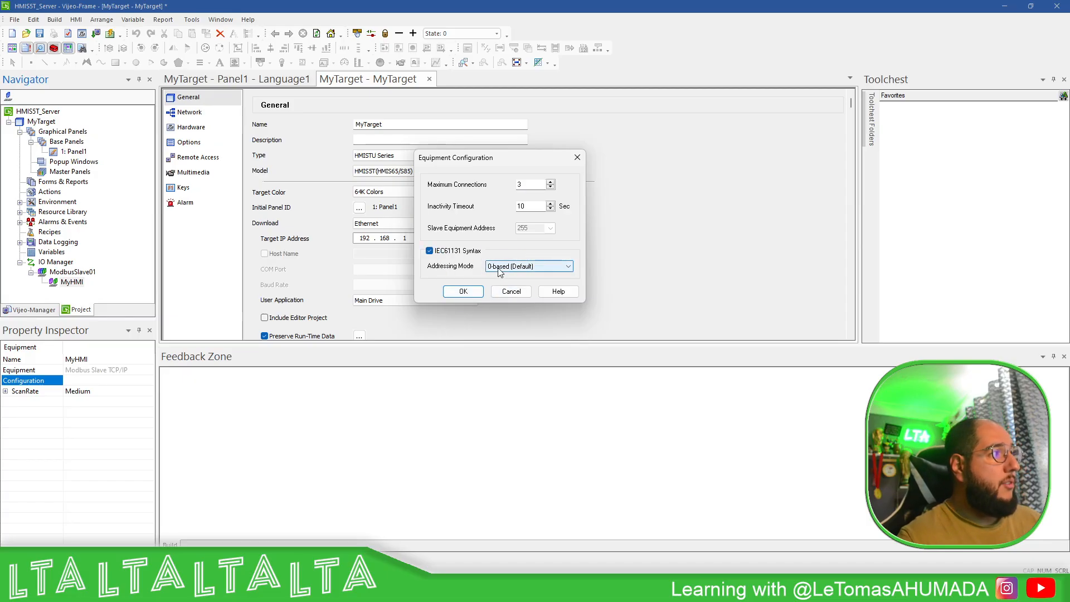
pyautogui.click(476, 293)
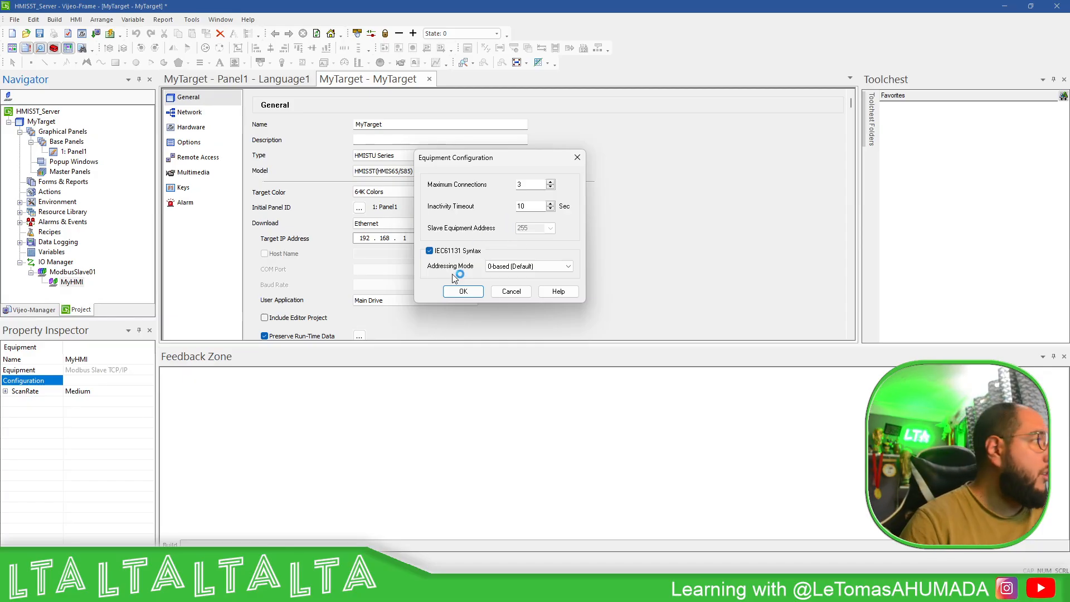
pyautogui.click(473, 292)
pyautogui.click(573, 334)
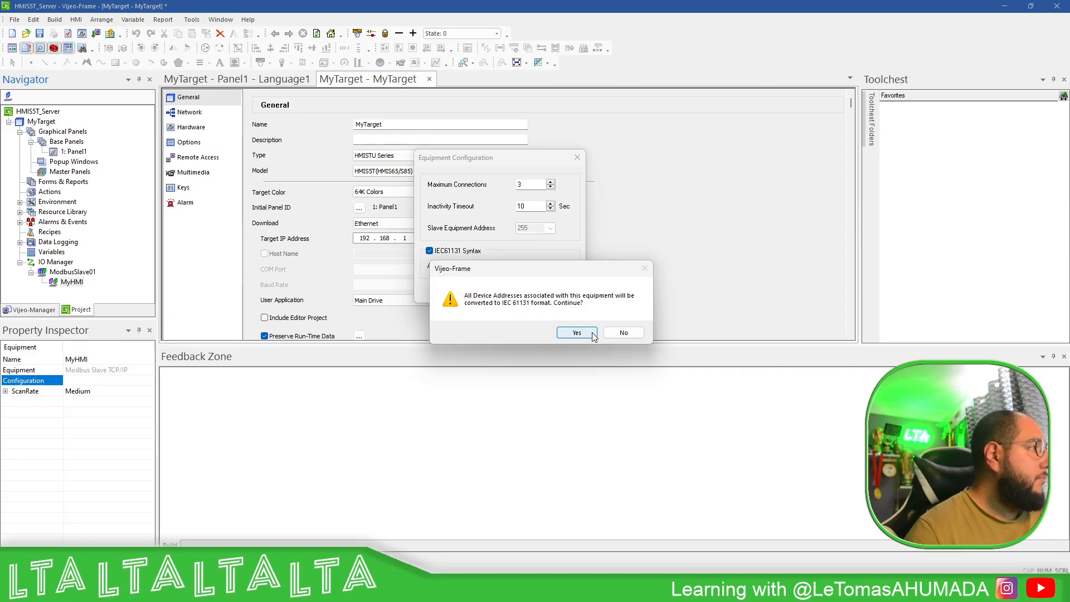
pyautogui.doubleClick(53, 254)
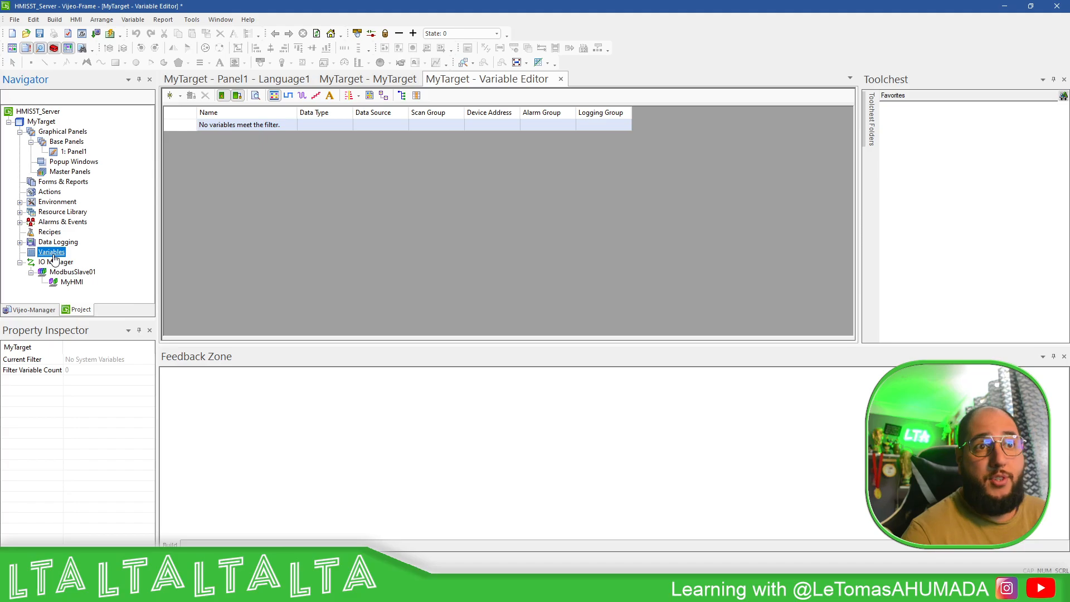
# - Add a new INT variable named iCounter
pyautogui.click(179, 98)
pyautogui.click(192, 134)
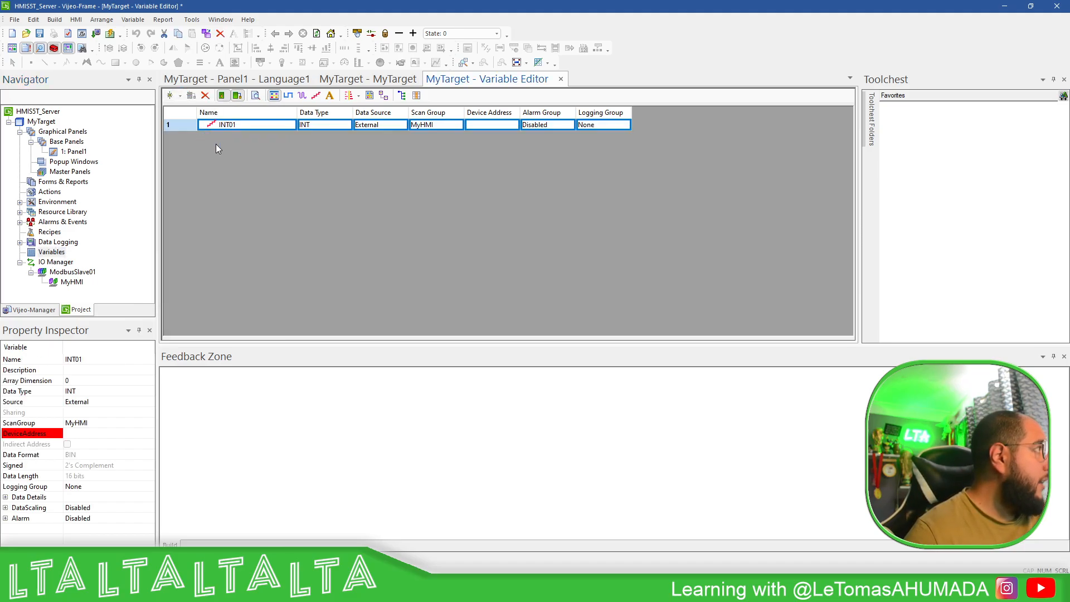
pyautogui.click(258, 124)
pyautogui.write('iCOunter')
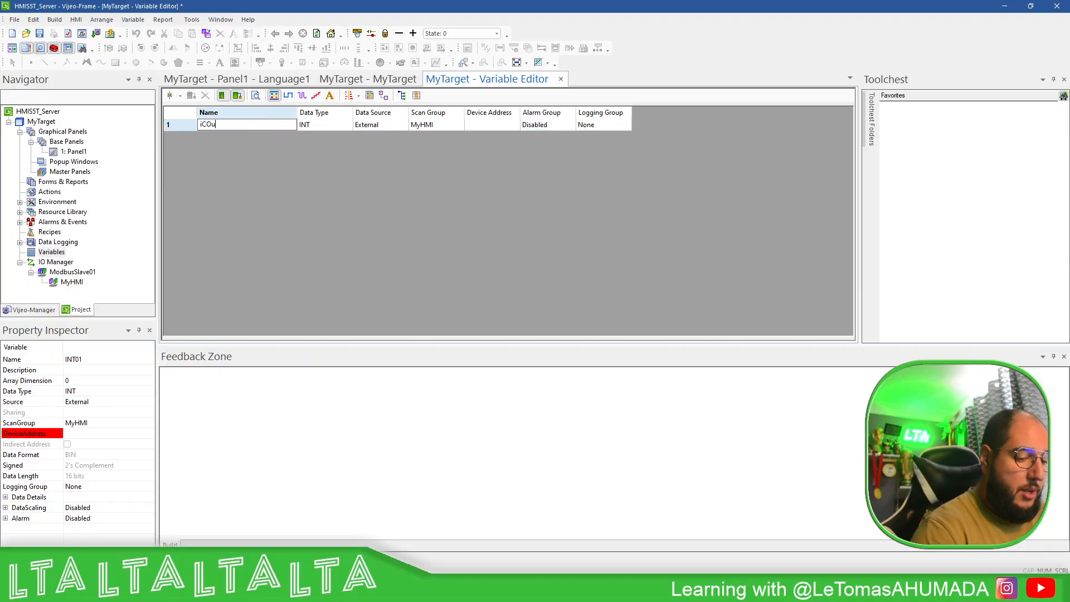
pyautogui.press('BackSpace')
pyautogui.press('BackSpace')
pyautogui.press('BackSpace')
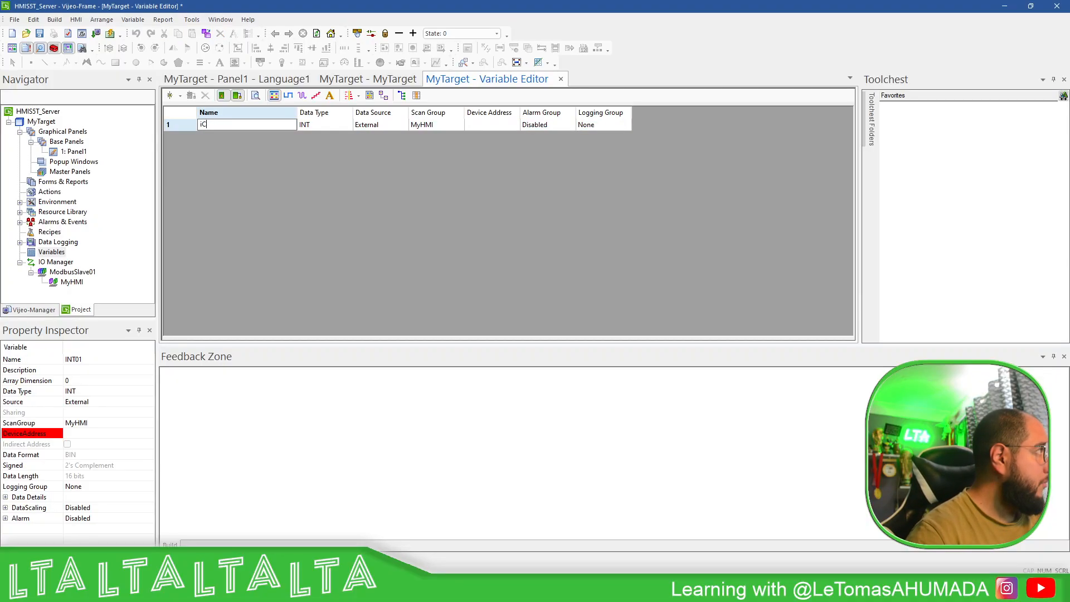
pyautogui.write('ounter')
pyautogui.press('Return')
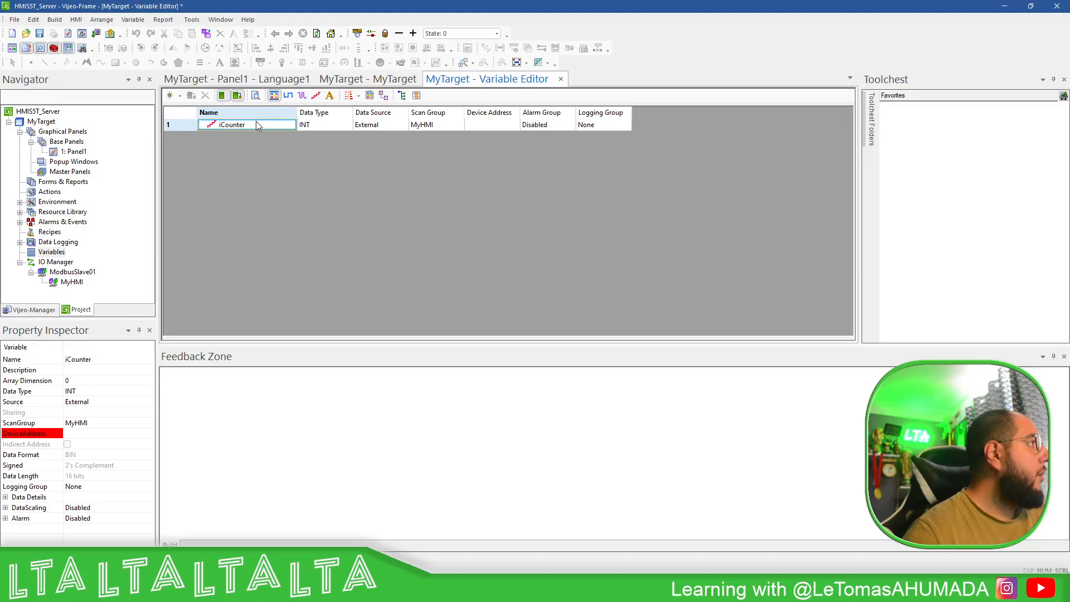
# - Keep iCounter External in scan group MyHMI and map it to %MW10
pyautogui.click(379, 123)
pyautogui.click(386, 127)
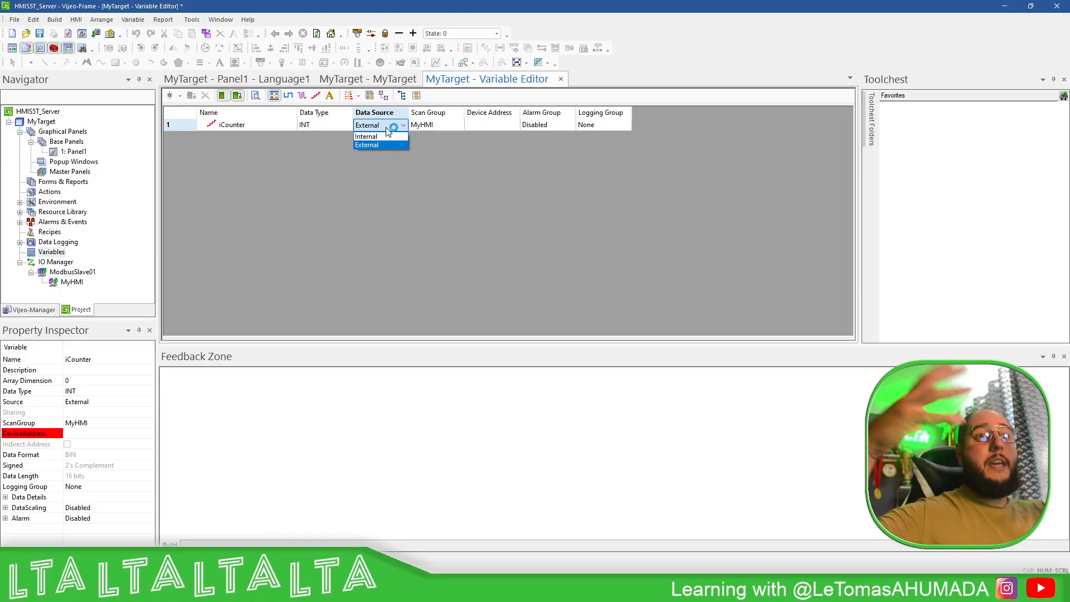
pyautogui.click(409, 178)
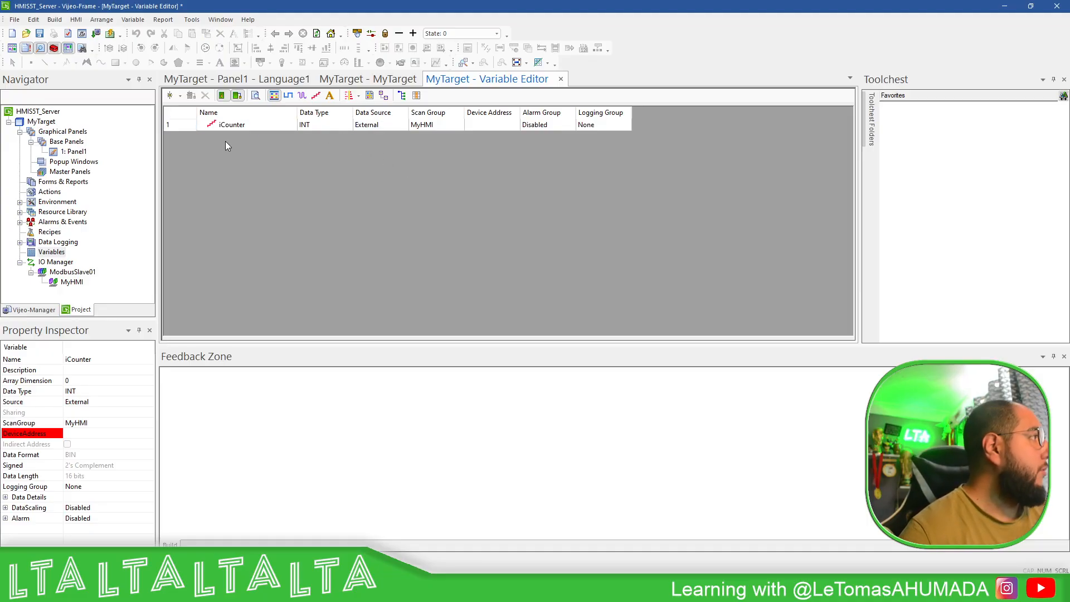
pyautogui.click(451, 124)
pyautogui.click(462, 125)
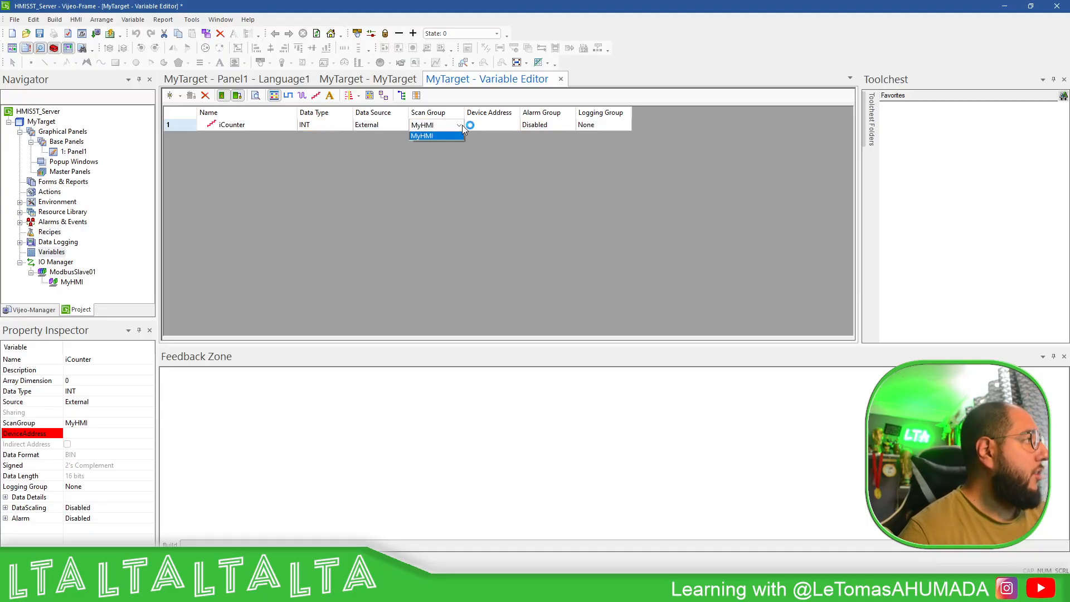
pyautogui.click(461, 125)
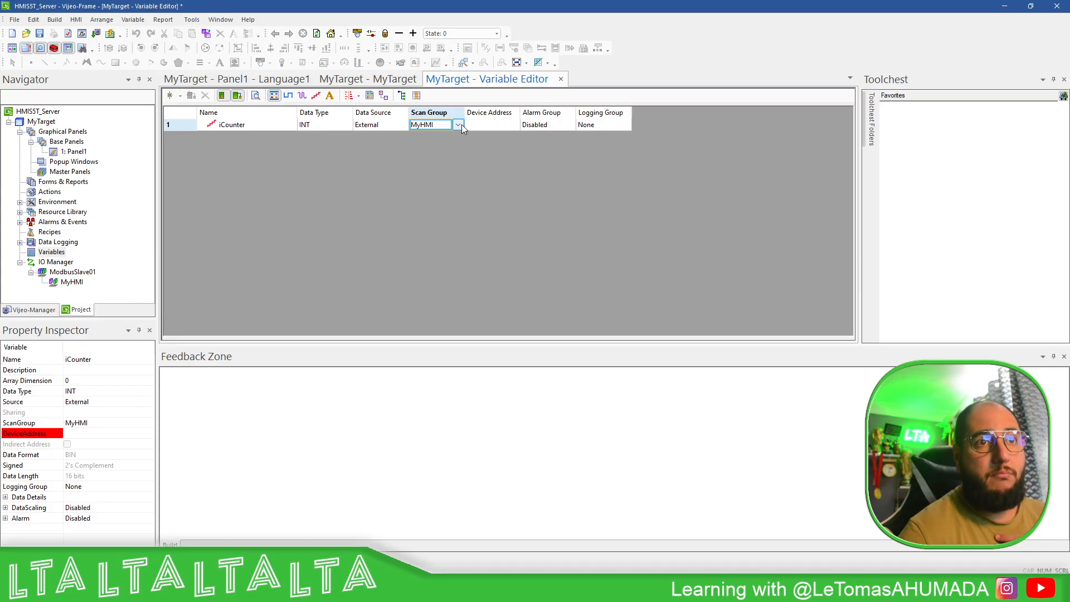
pyautogui.click(504, 125)
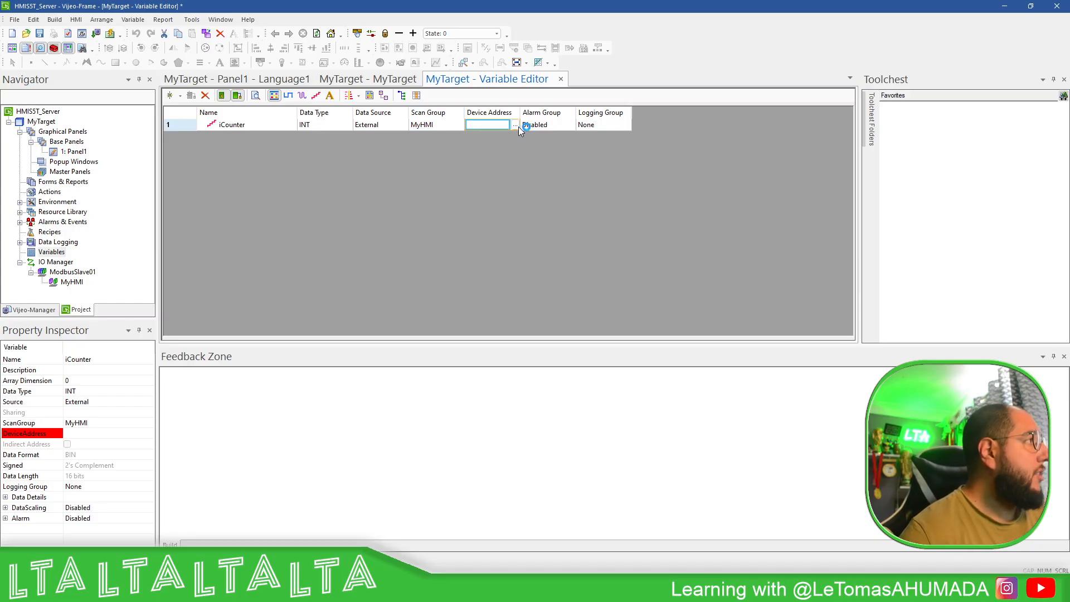
pyautogui.click(515, 125)
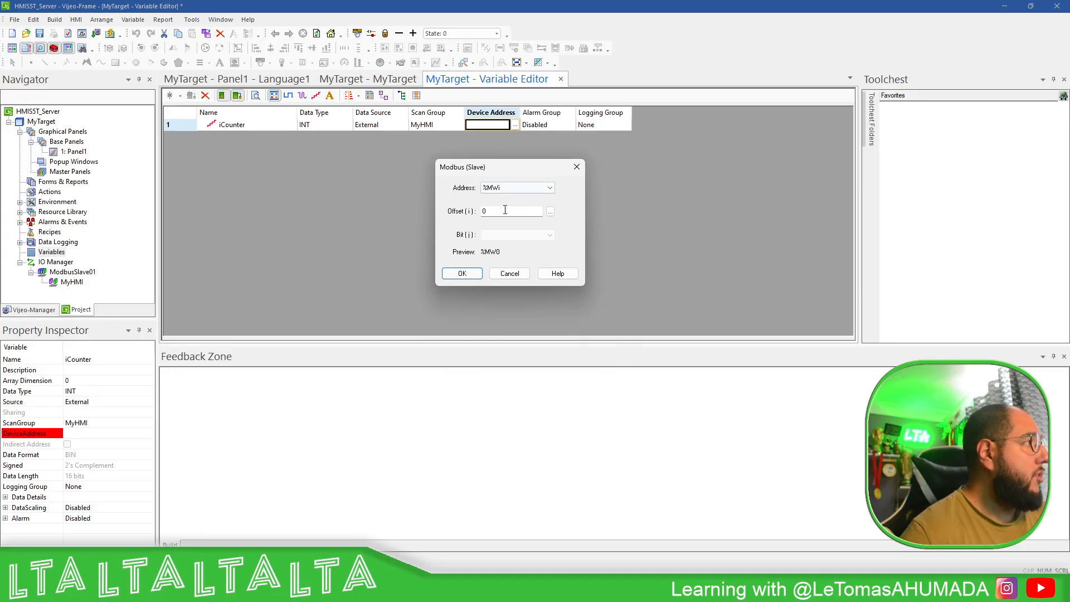
pyautogui.doubleClick(505, 211)
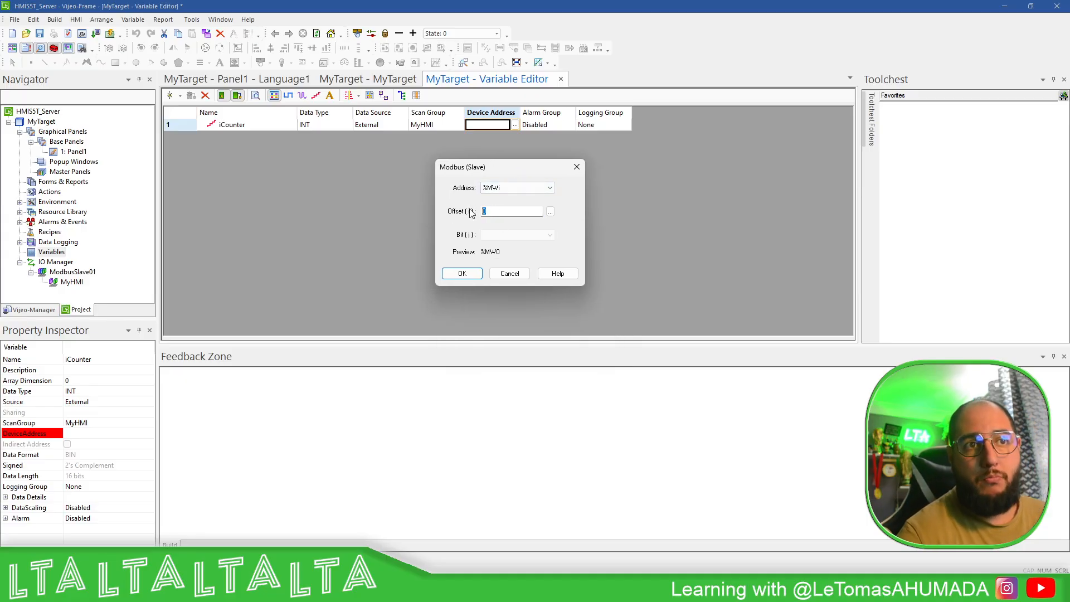
pyautogui.write('10')
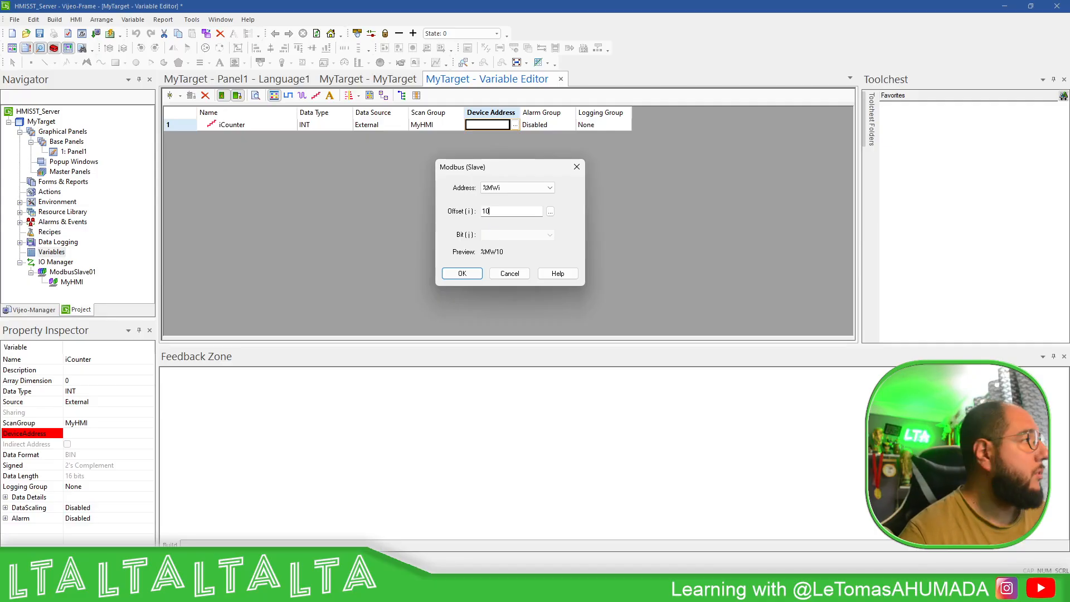
pyautogui.click(461, 273)
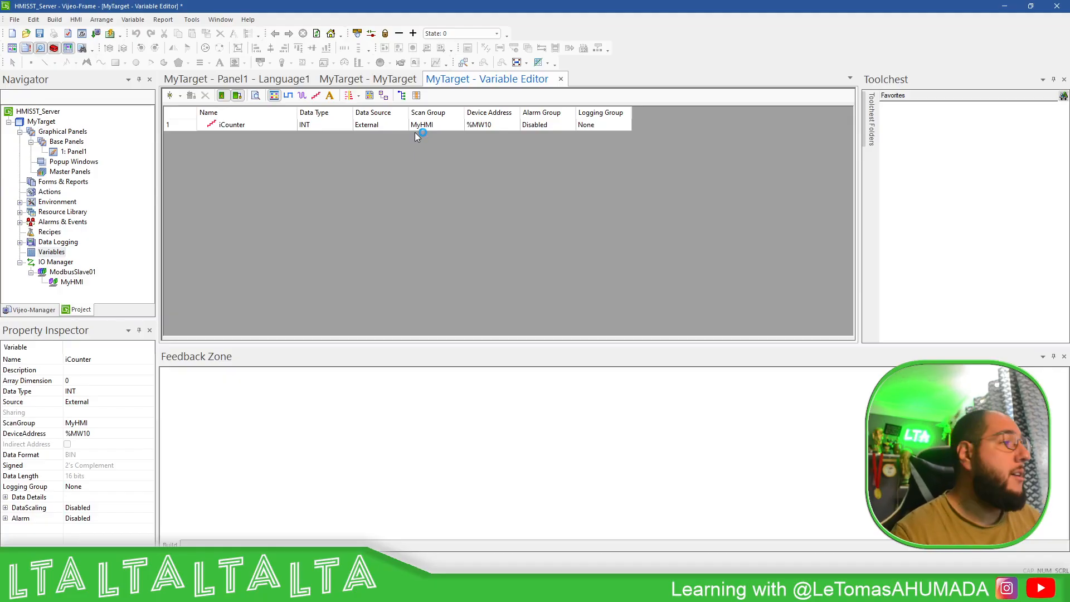
# - Draw an input-enabled numeric display on Panel1 bound to iCounter
pyautogui.doubleClick(67, 152)
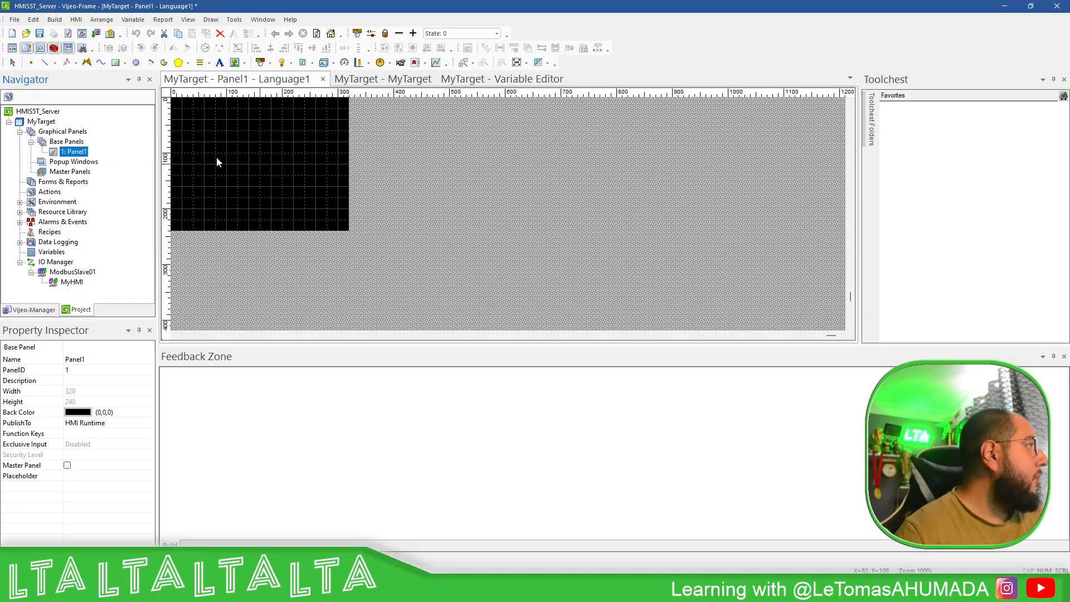
pyautogui.click(303, 66)
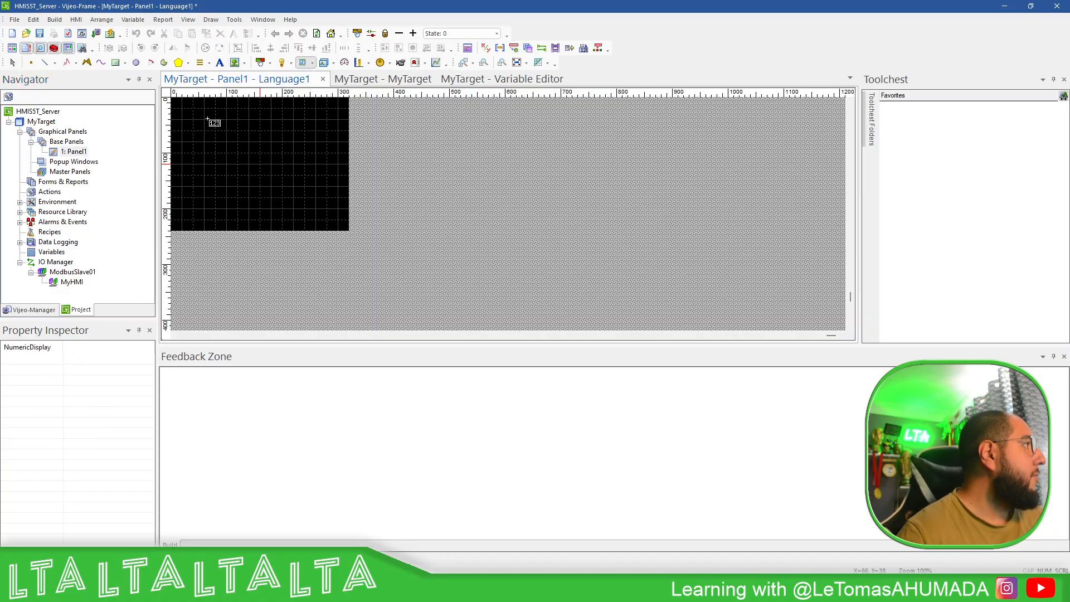
pyautogui.moveTo(193, 119); pyautogui.dragTo(257, 156)
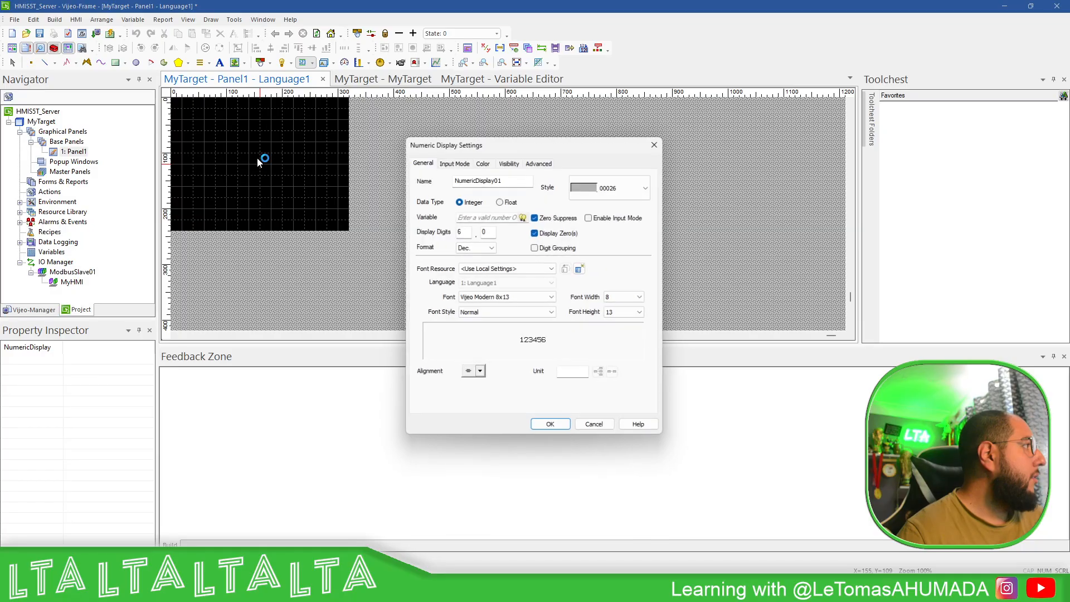
pyautogui.click(590, 217)
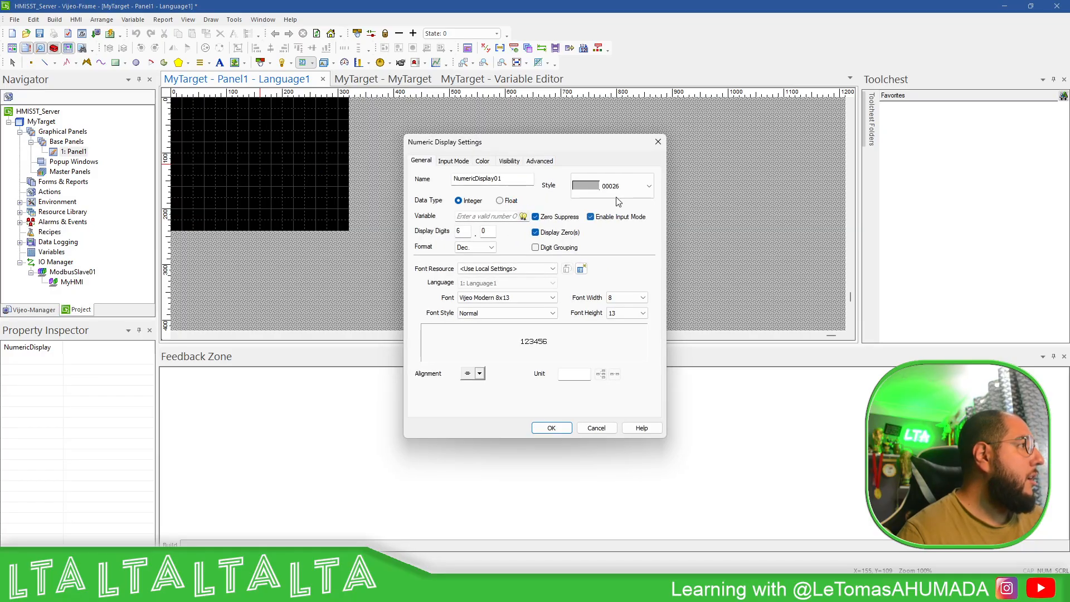
pyautogui.click(523, 216)
pyautogui.doubleClick(596, 326)
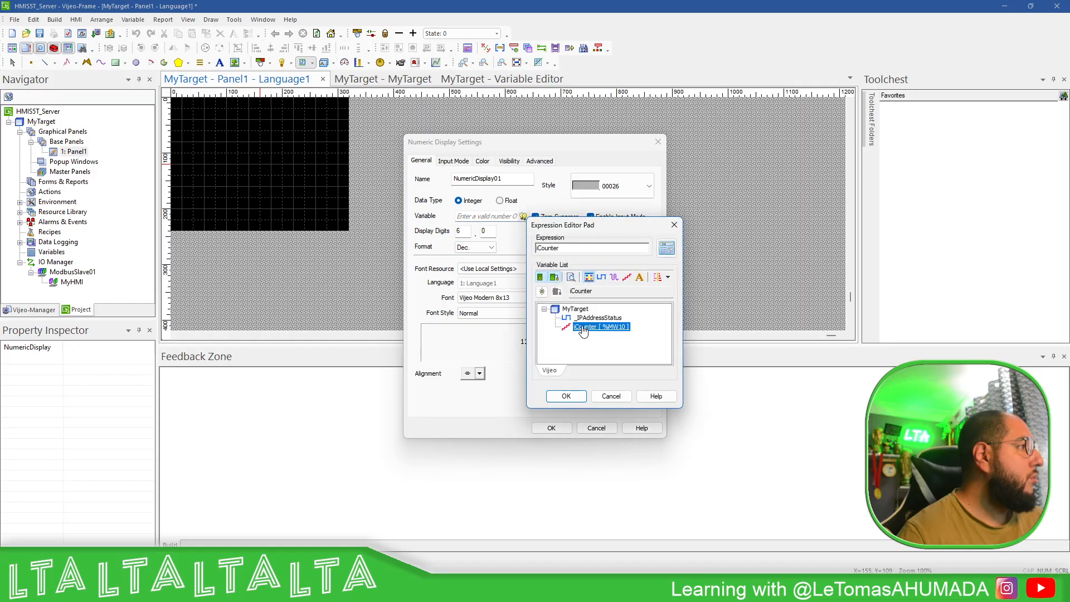
pyautogui.click(566, 396)
# - Use font Vijeo Modern 28x50 and widen the display so 123456 fits
pyautogui.click(543, 298)
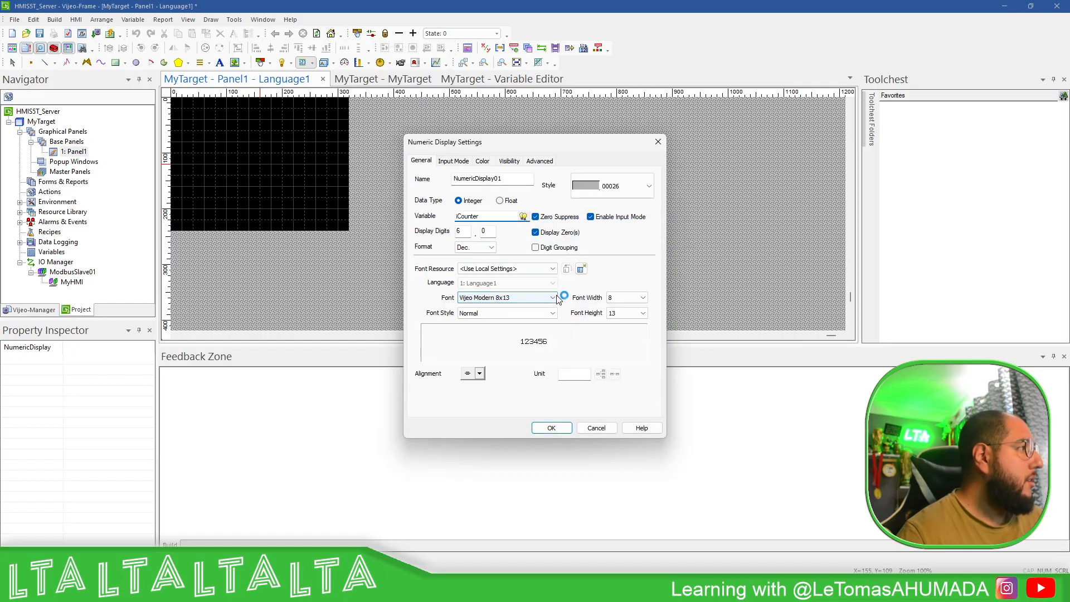
pyautogui.click(483, 416)
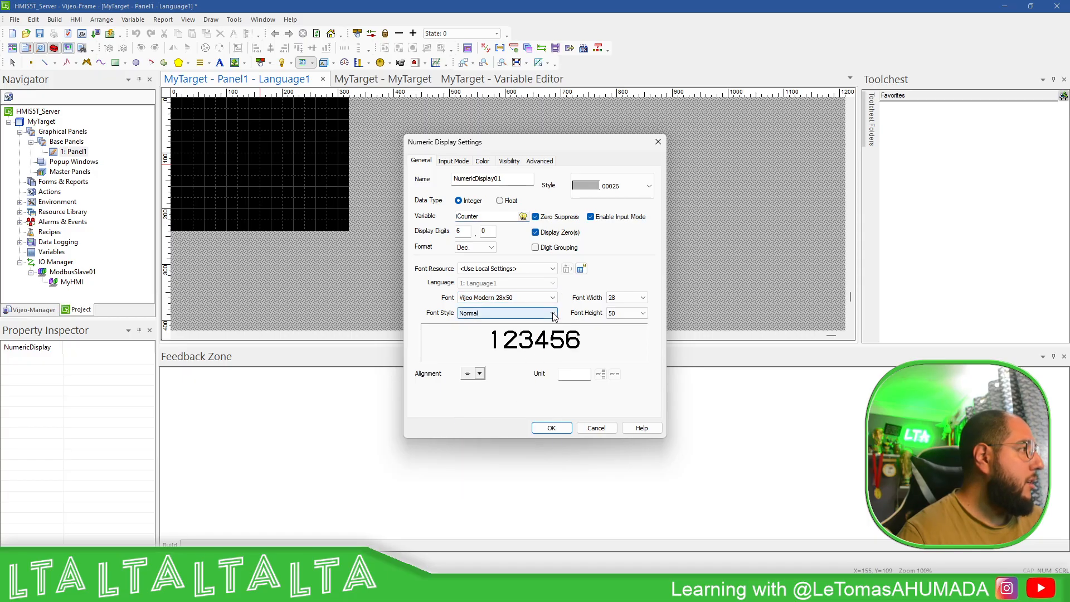
pyautogui.click(551, 428)
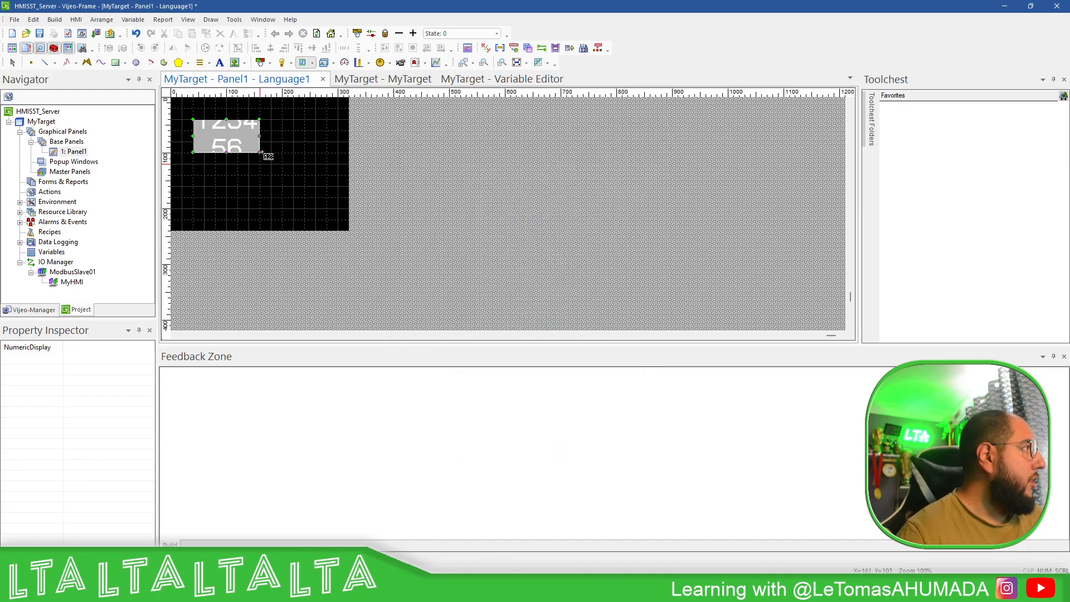
pyautogui.moveTo(258, 154); pyautogui.dragTo(327, 164)
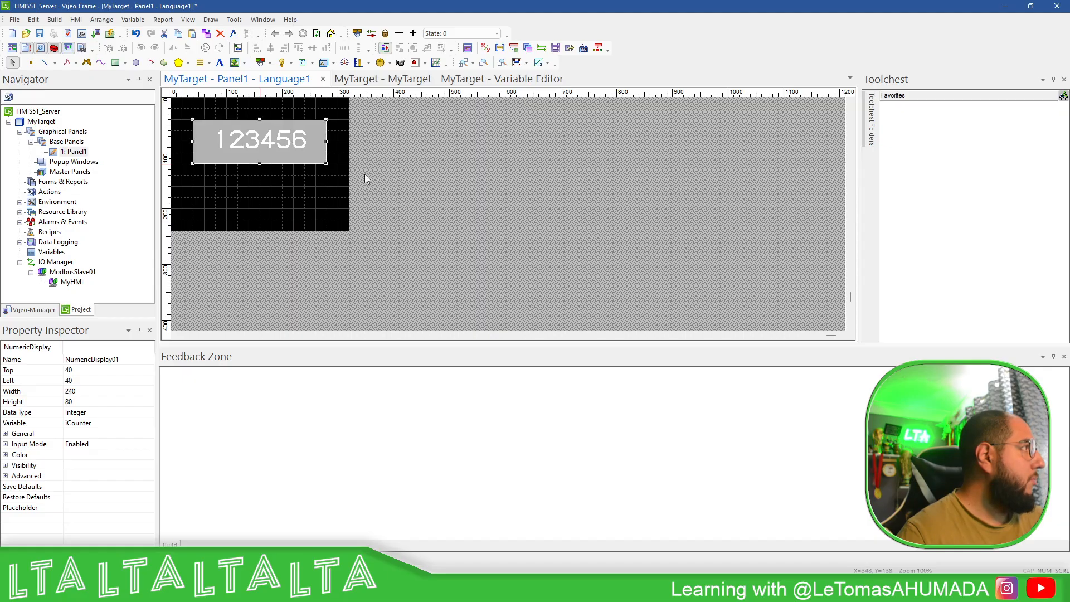
pyautogui.click(384, 173)
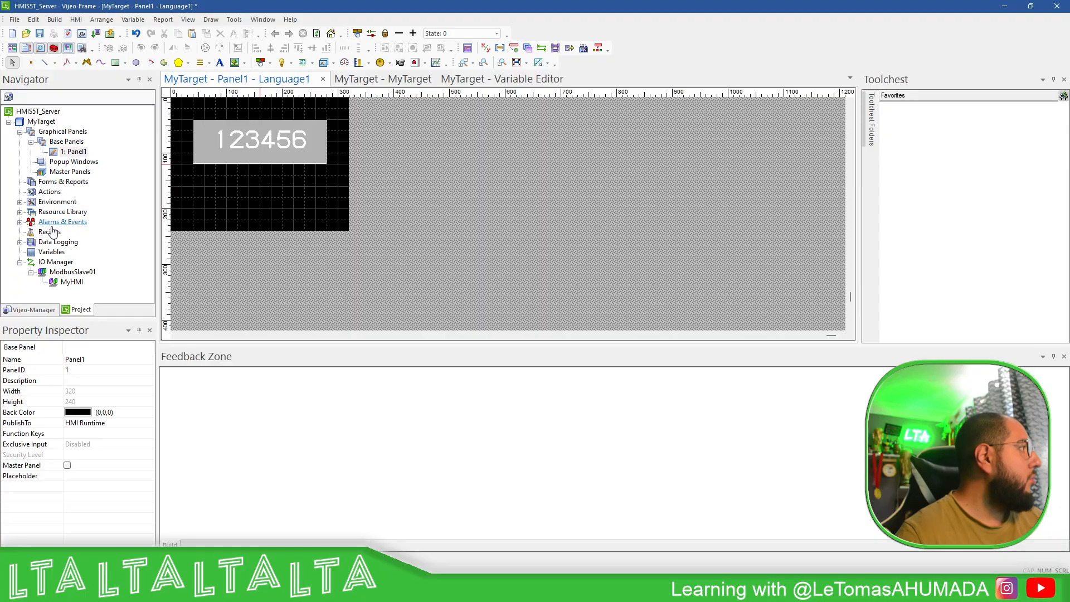
# - Enable Data Sharing, Web Server, File Browser and Web Gate in MyTarget's Remote Access, publishing Panel1 to all
pyautogui.doubleClick(41, 121)
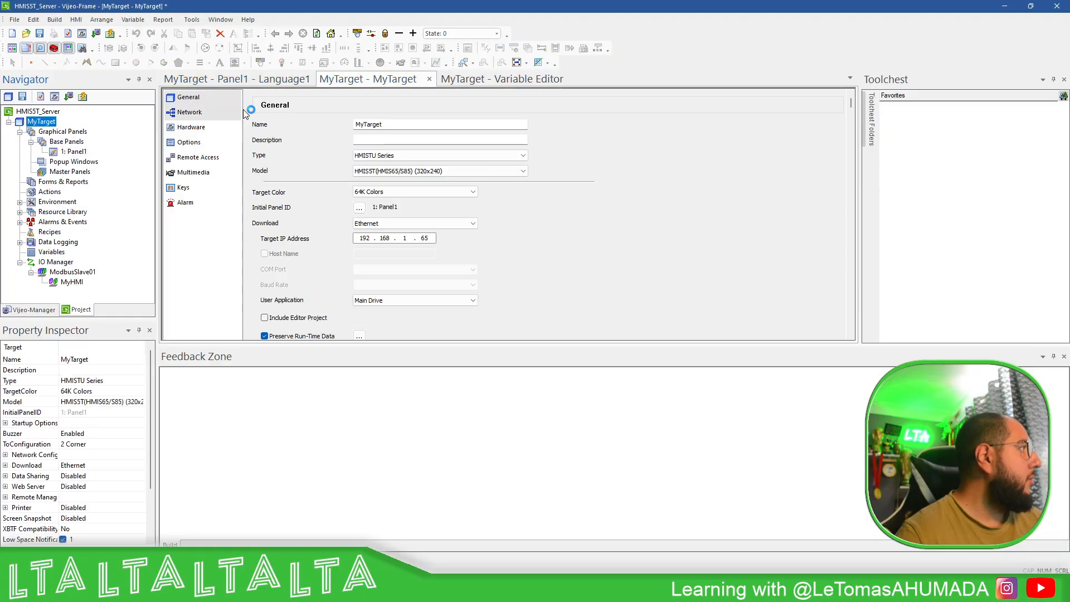
pyautogui.click(196, 158)
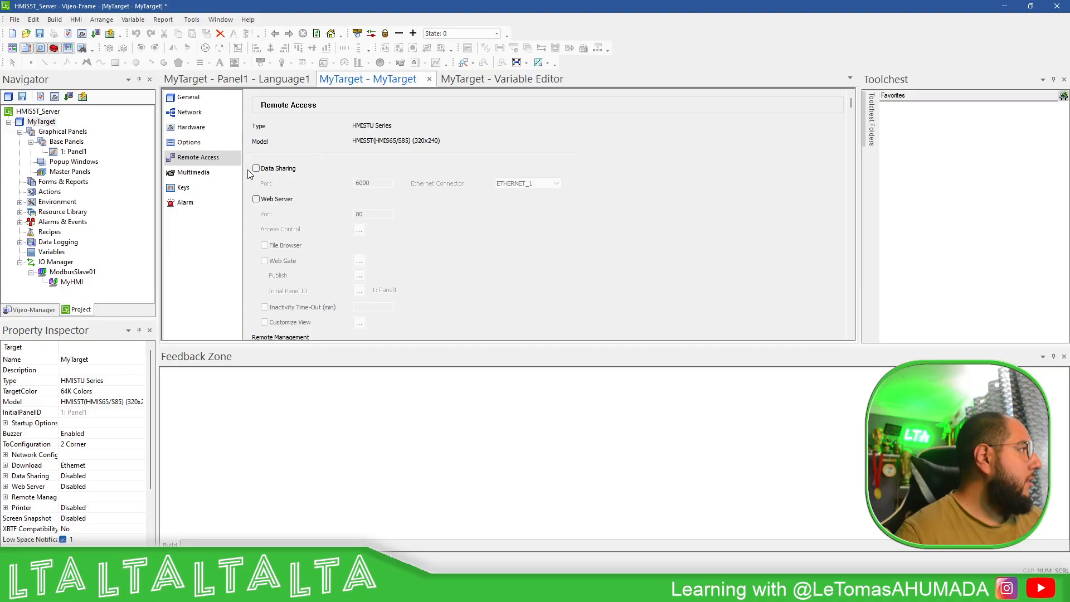
pyautogui.click(255, 168)
pyautogui.click(256, 199)
pyautogui.scroll(-1, 425, 198)
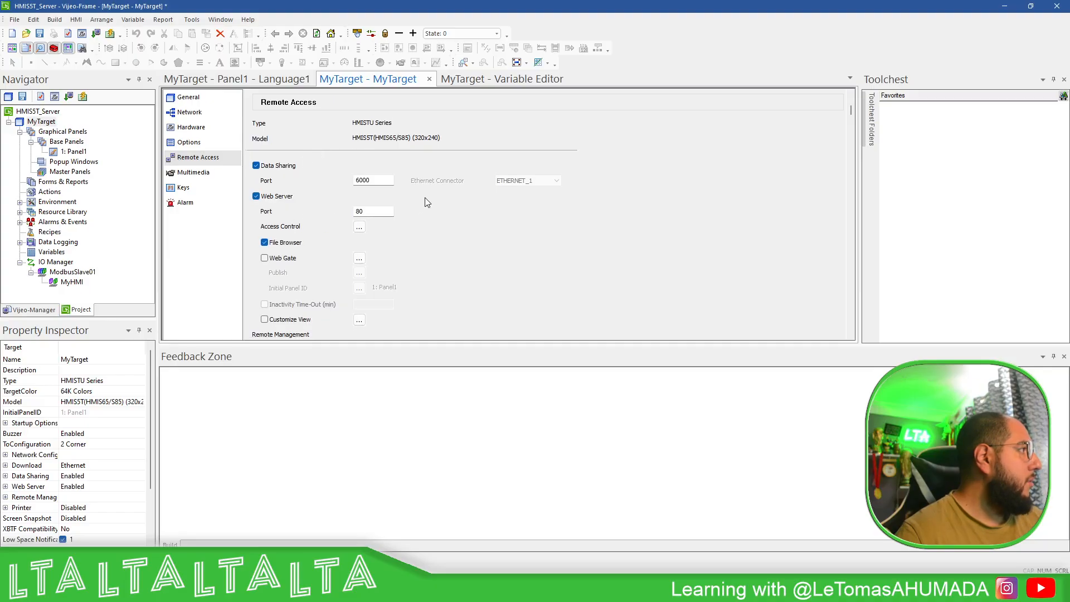
pyautogui.click(264, 253)
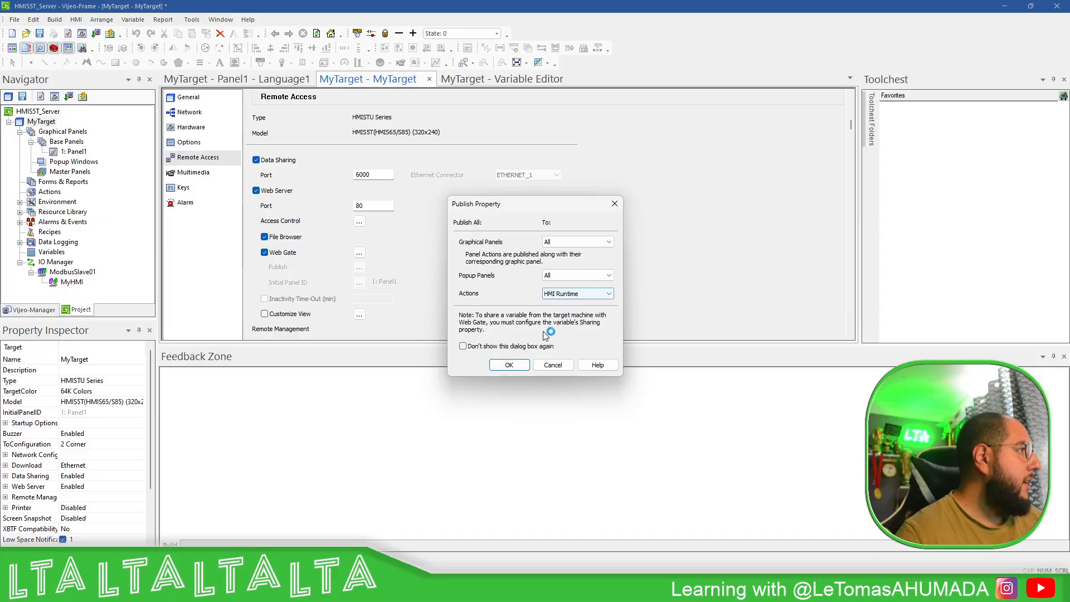
pyautogui.click(509, 365)
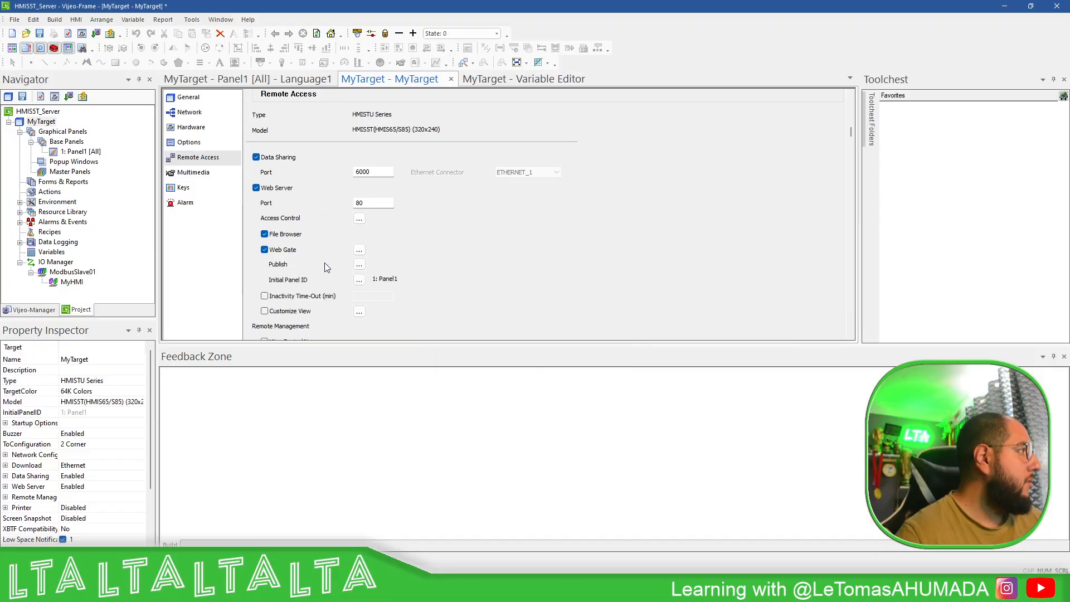
pyautogui.scroll(-2, 341, 275)
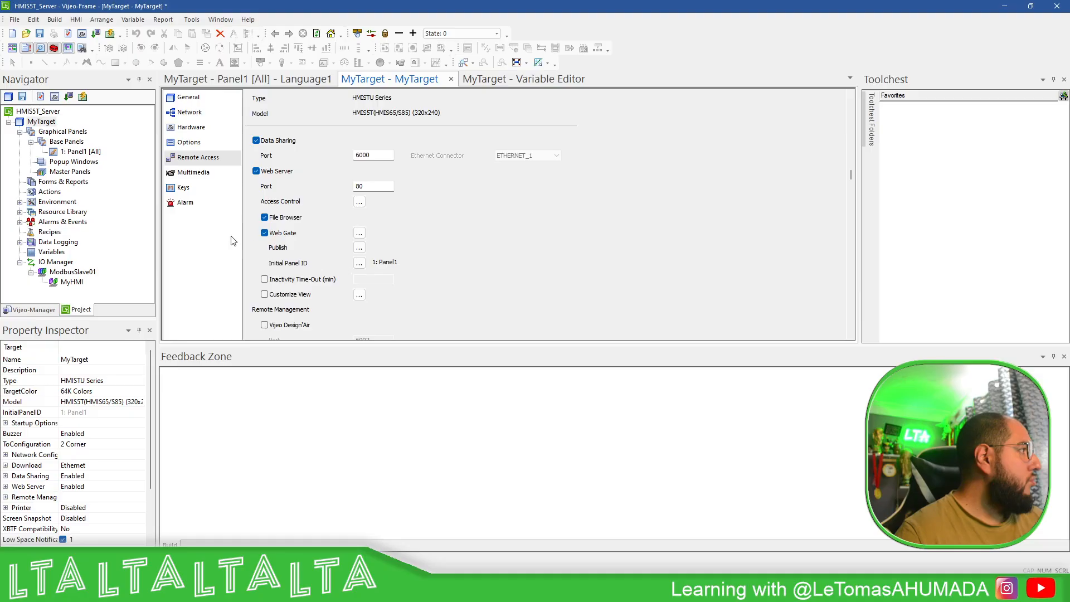
pyautogui.scroll(-3, 217, 229)
# - Set iCounter's Sharing property to Read / Write
pyautogui.doubleClick(51, 252)
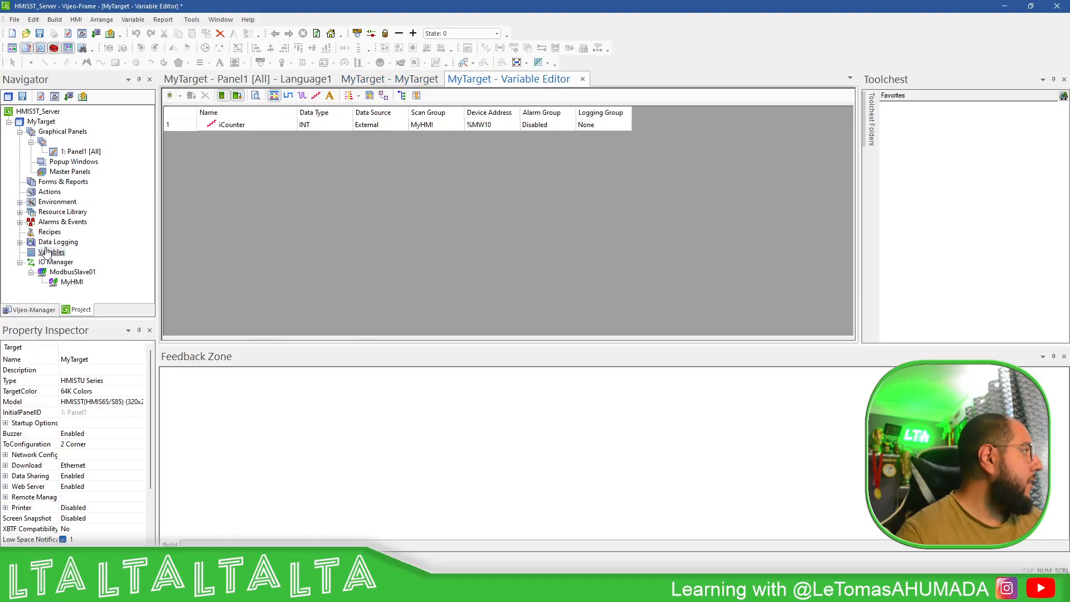
pyautogui.click(182, 125)
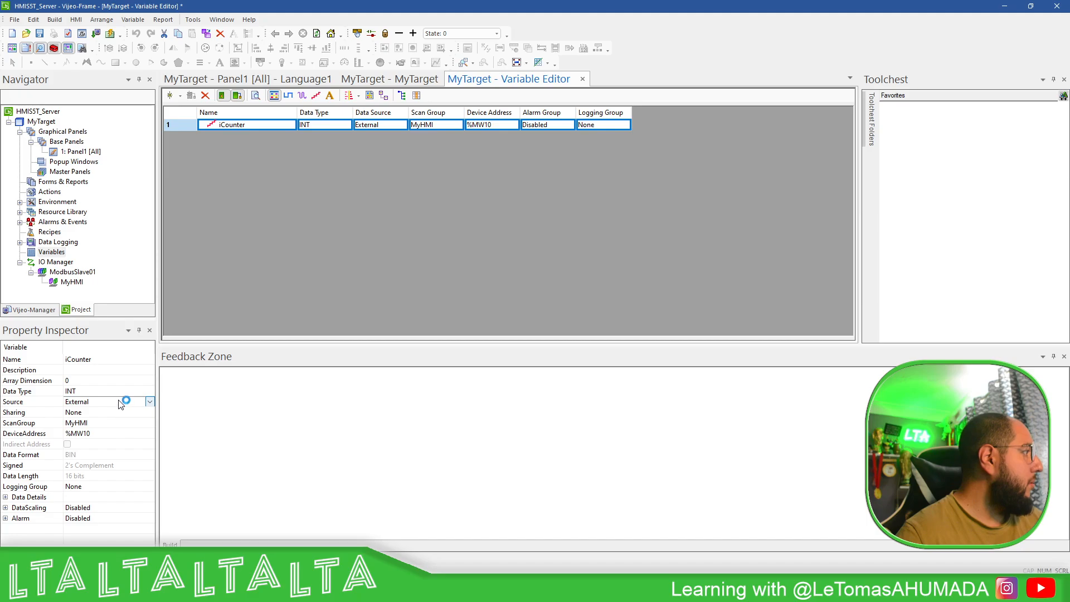
pyautogui.doubleClick(195, 129)
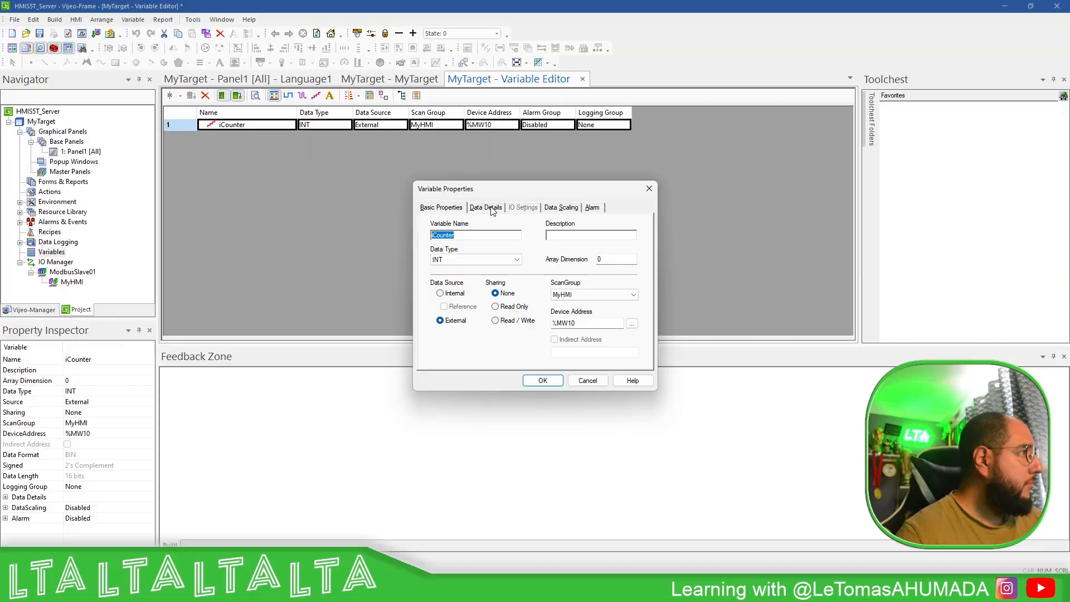
pyautogui.click(491, 208)
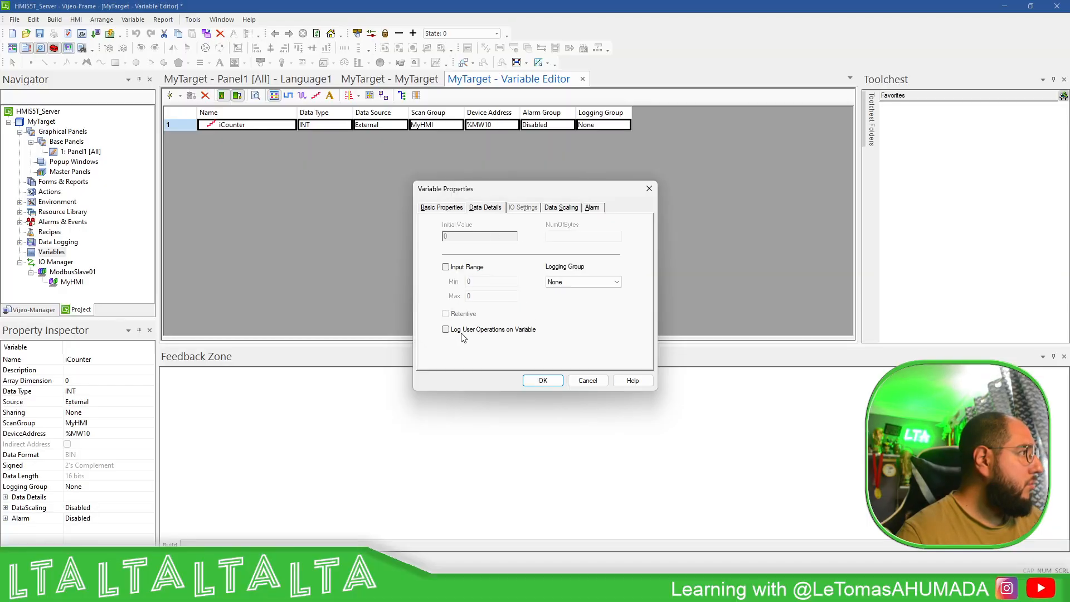
pyautogui.click(561, 208)
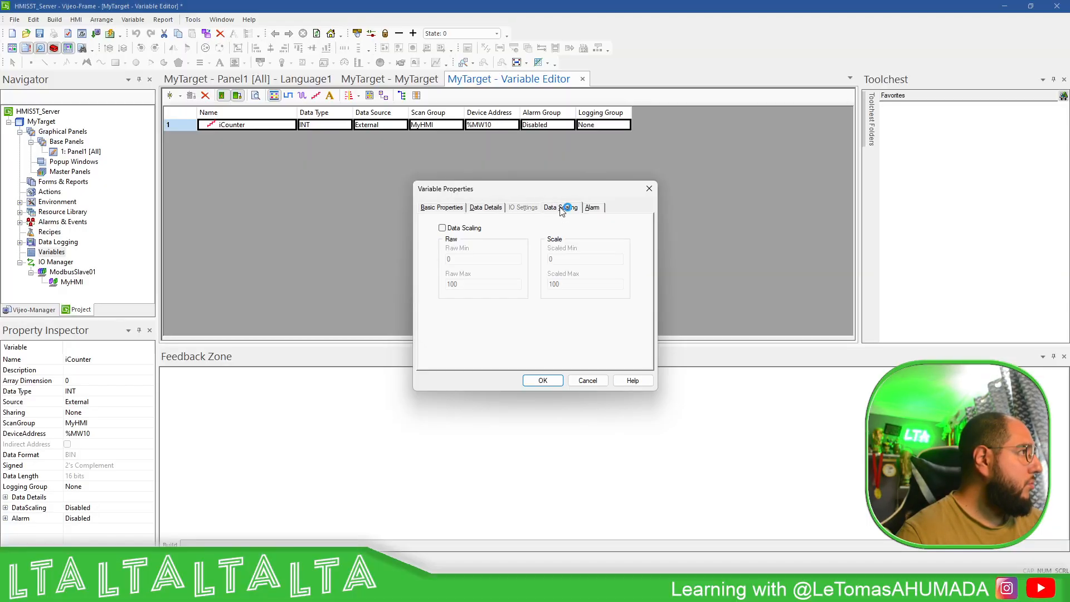
pyautogui.click(591, 208)
pyautogui.click(497, 211)
pyautogui.click(448, 212)
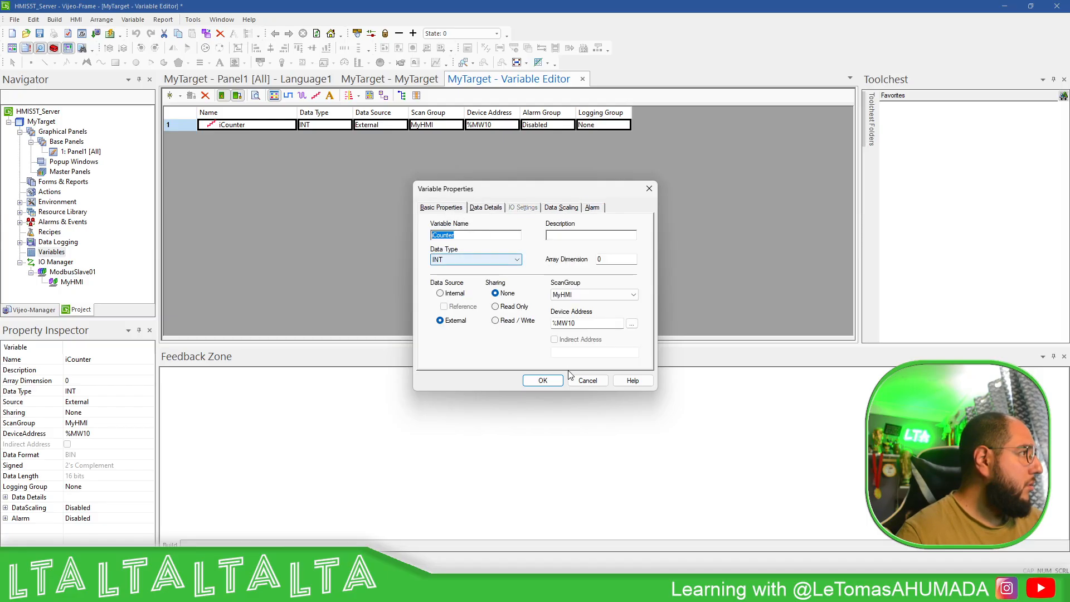
pyautogui.click(506, 321)
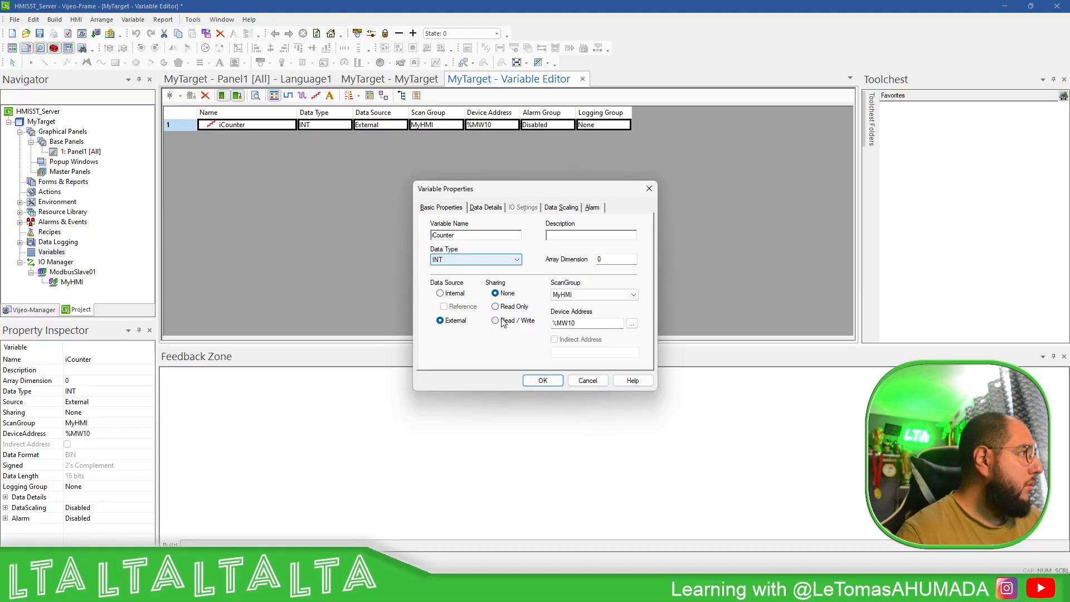
pyautogui.click(551, 382)
# - Reopen Panel1 from the Navigator
pyautogui.click(164, 168)
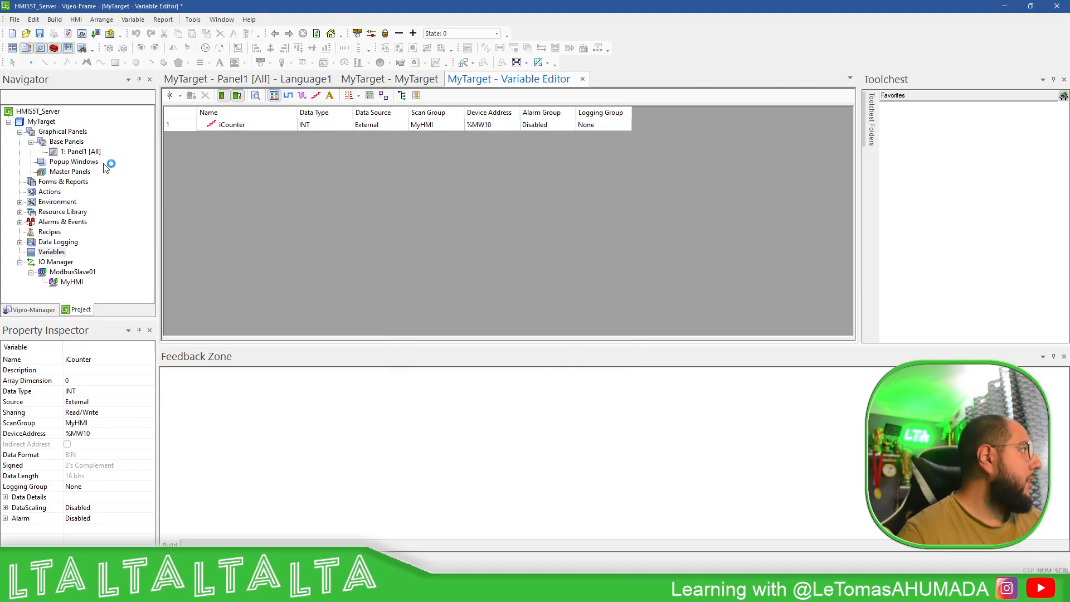
pyautogui.click(82, 154)
pyautogui.doubleClick(82, 153)
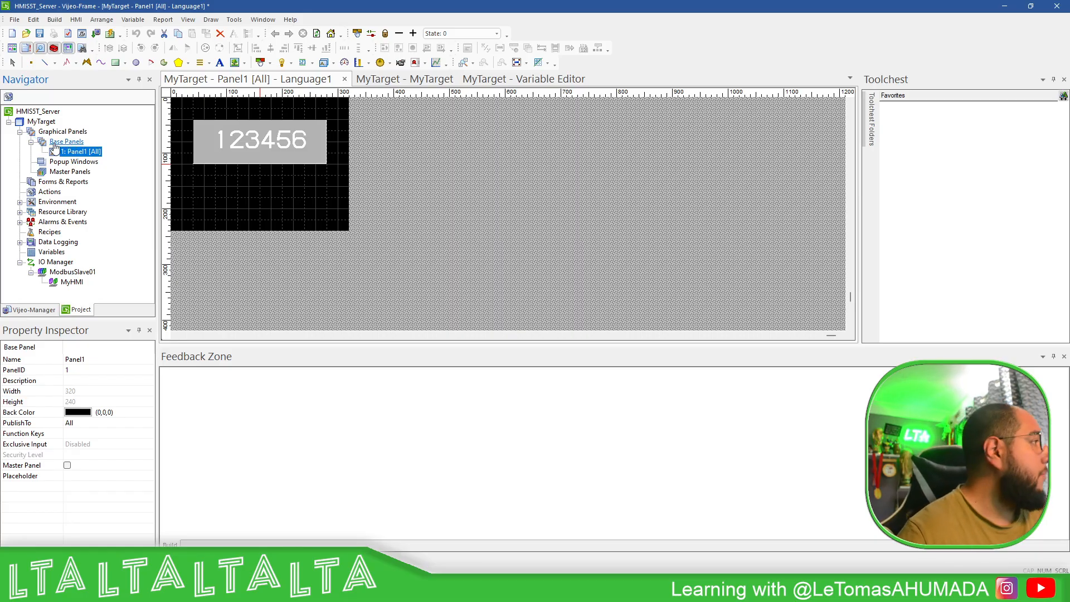
# - Create a new Decision action described as Action for Counter
pyautogui.doubleClick(52, 193)
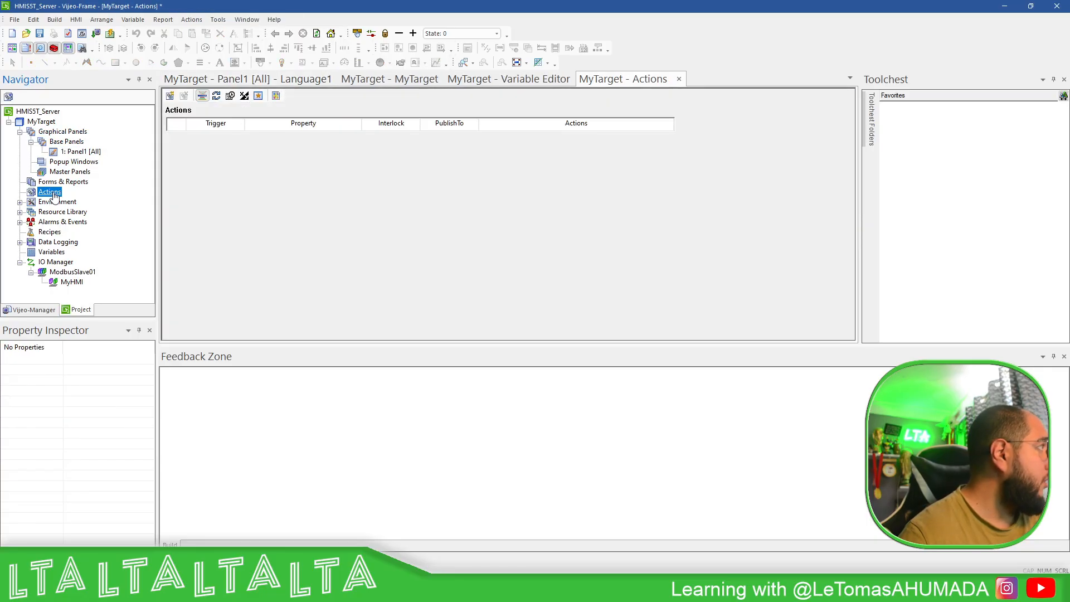
pyautogui.click(170, 95)
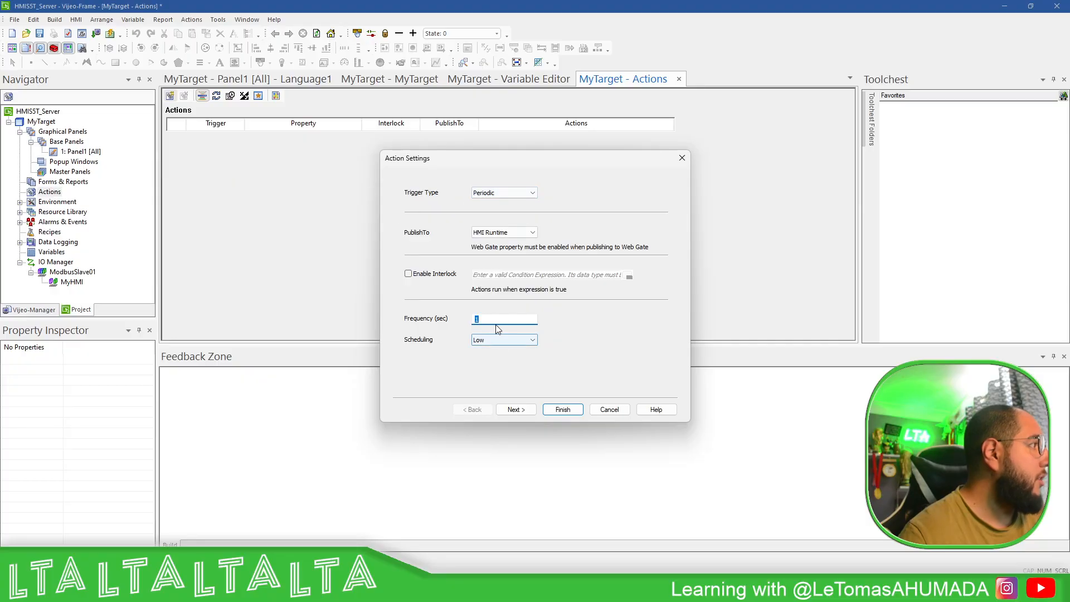
pyautogui.click(513, 409)
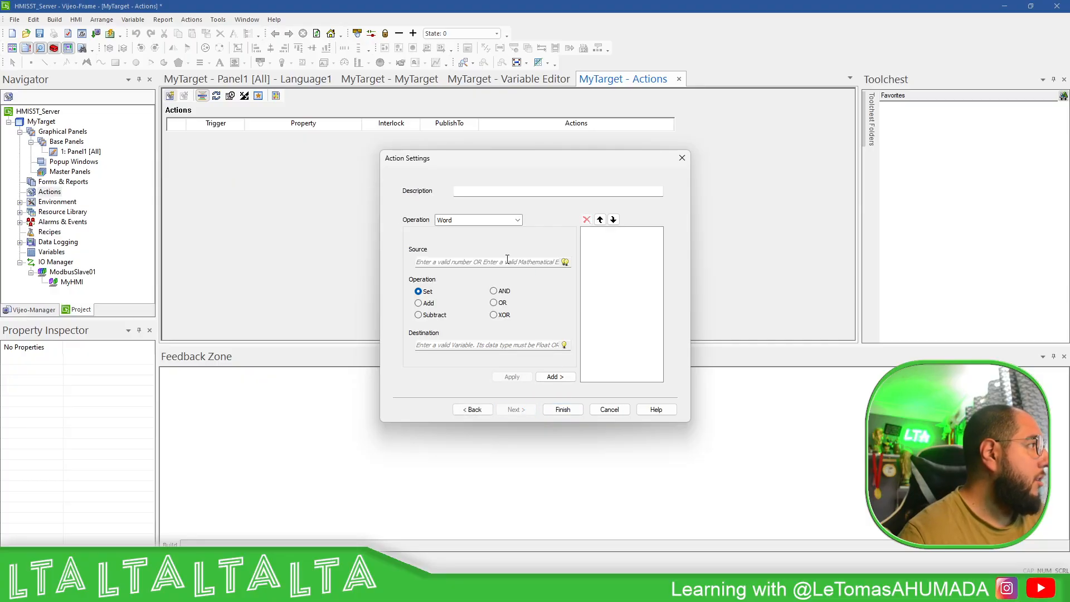
pyautogui.click(517, 220)
pyautogui.click(446, 231)
pyautogui.click(487, 190)
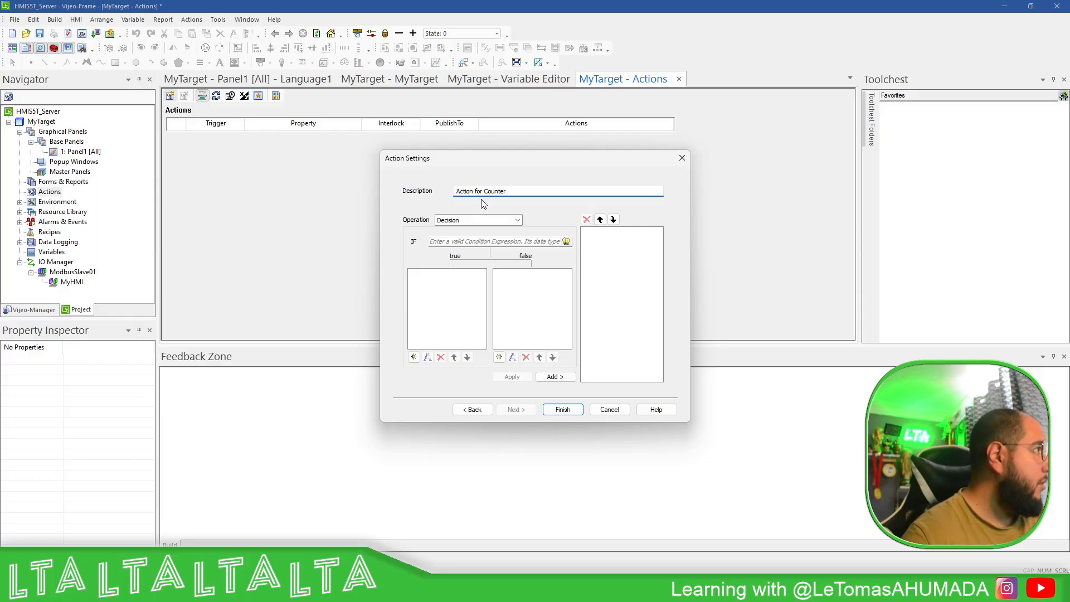
# - Build the action's IF condition iCounter >= 120 in the Expression Editor
pyautogui.click(566, 241)
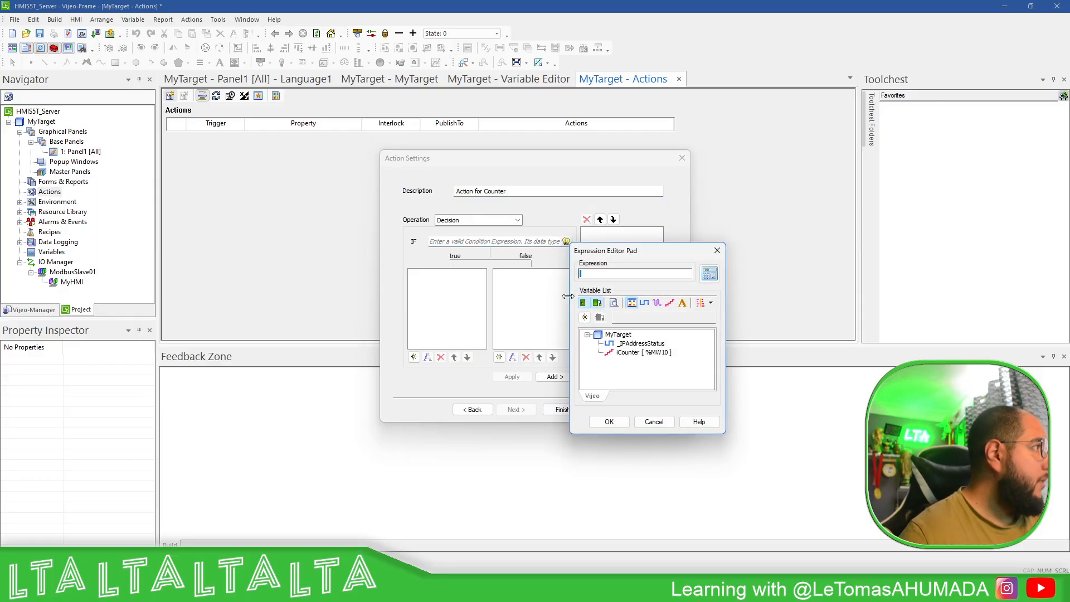
pyautogui.doubleClick(635, 356)
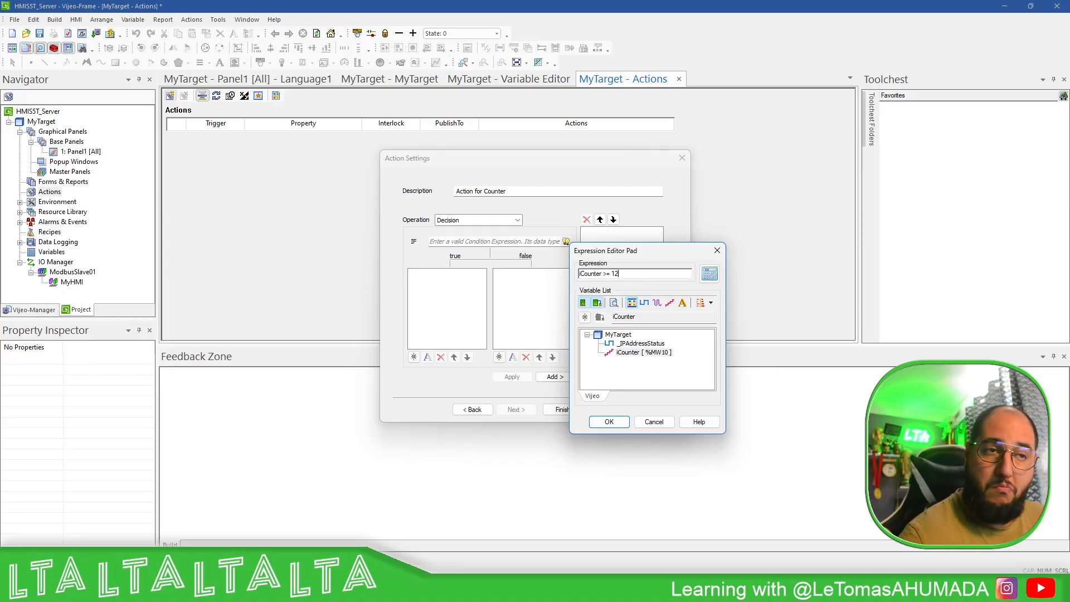
pyautogui.click(613, 426)
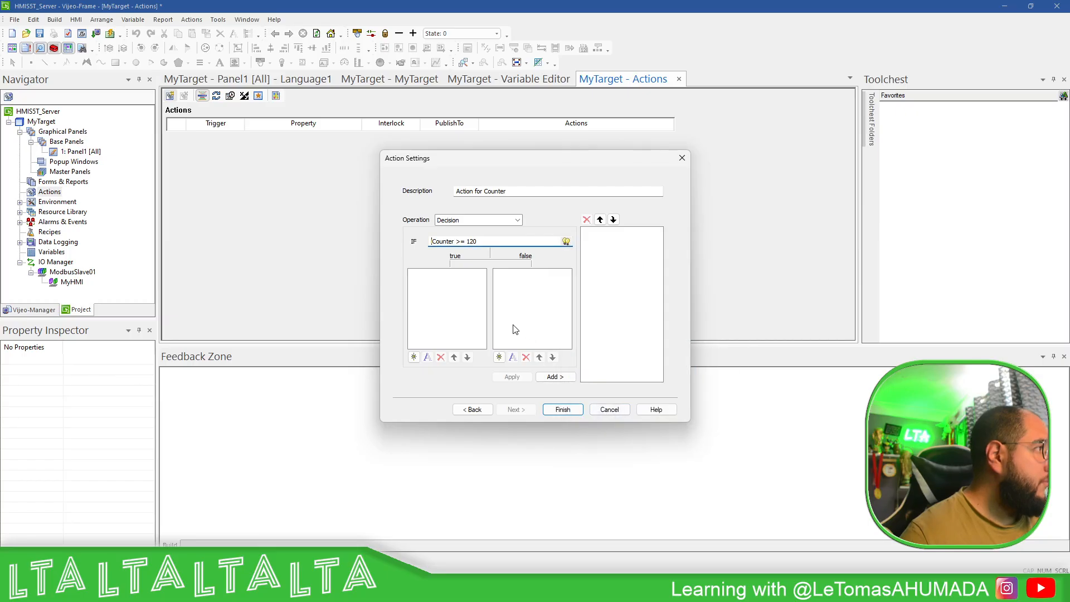
# - Add a true-branch operation that sets iCounter to 0
pyautogui.click(413, 357)
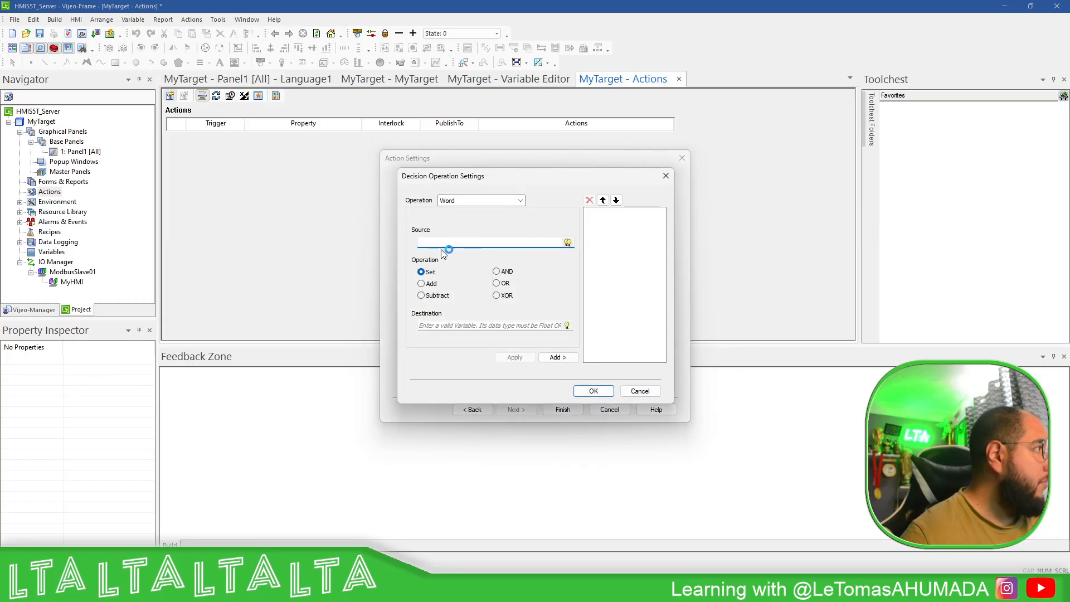
pyautogui.write('0')
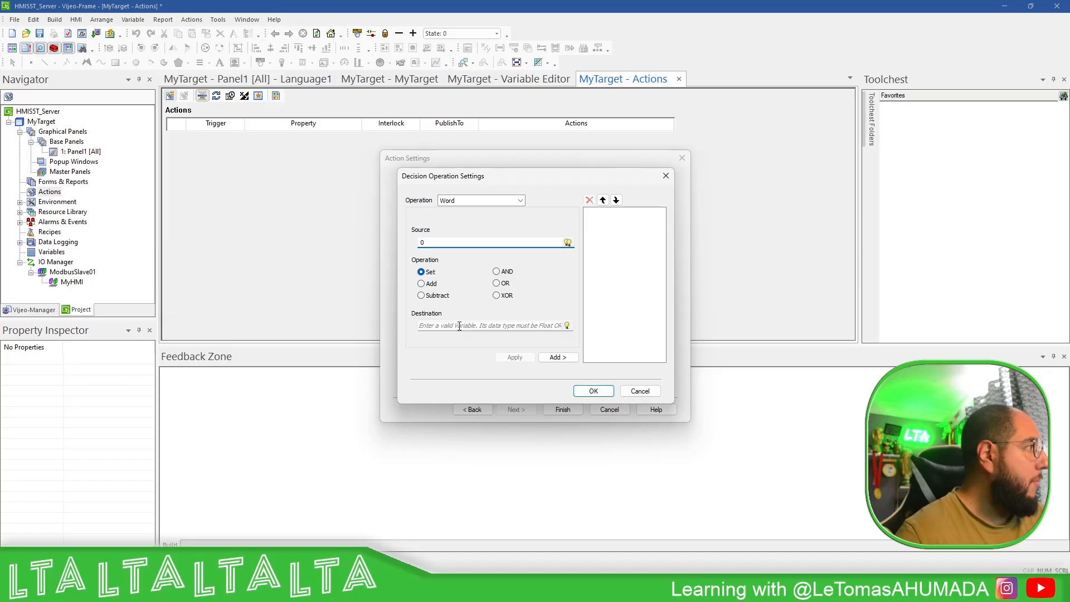
pyautogui.click(548, 329)
pyautogui.click(568, 326)
pyautogui.doubleClick(606, 406)
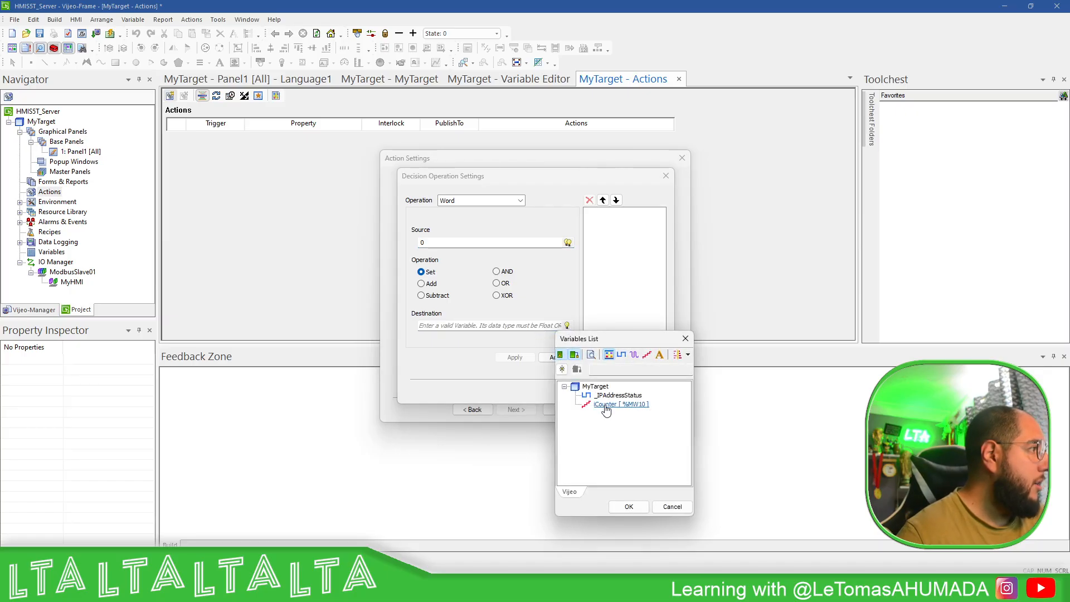
pyautogui.click(556, 357)
pyautogui.click(593, 391)
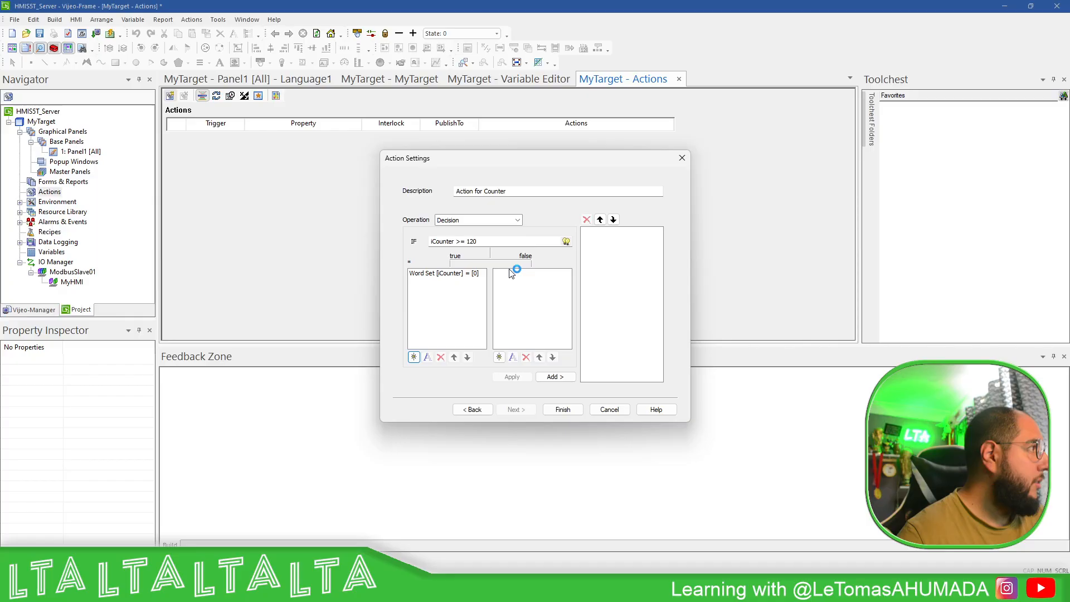
# - Add a false-branch operation adding 1 to iCounter, then add the decision and finish the action
pyautogui.click(499, 356)
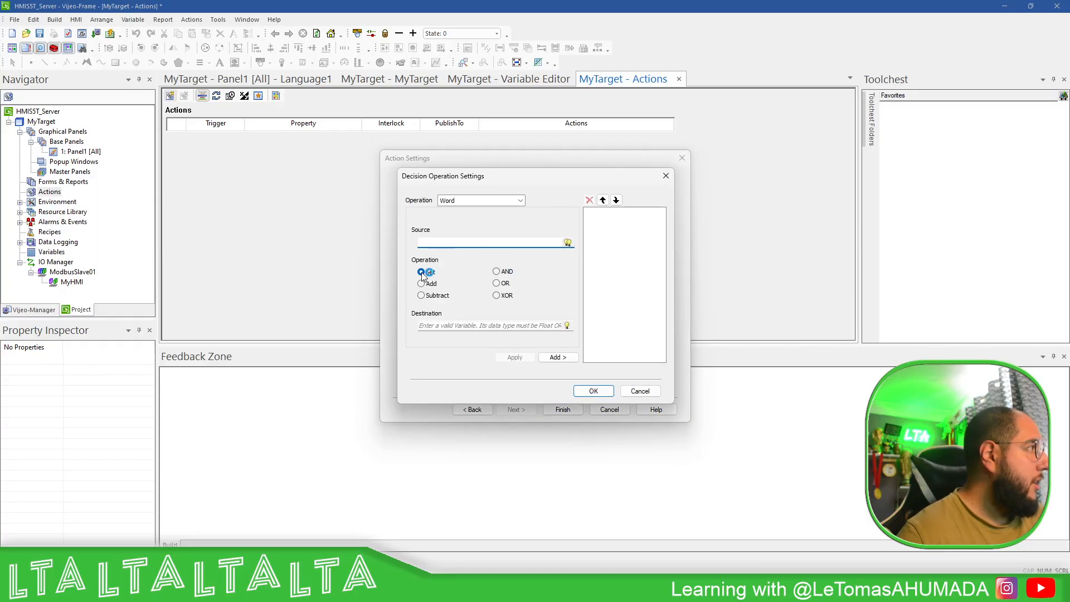
pyautogui.click(422, 284)
pyautogui.click(439, 243)
pyautogui.write('1')
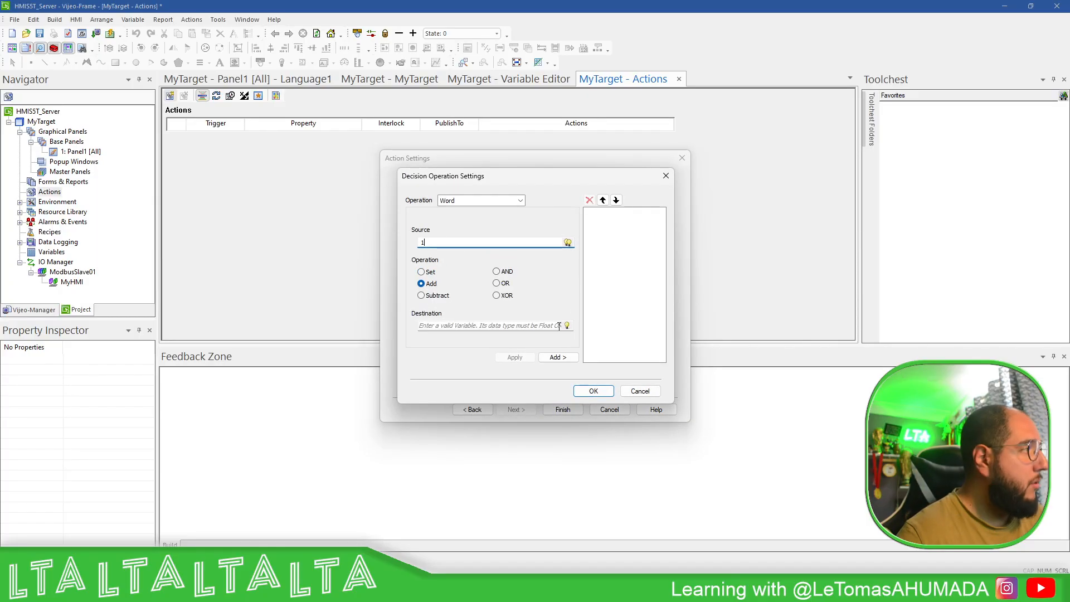
pyautogui.click(567, 326)
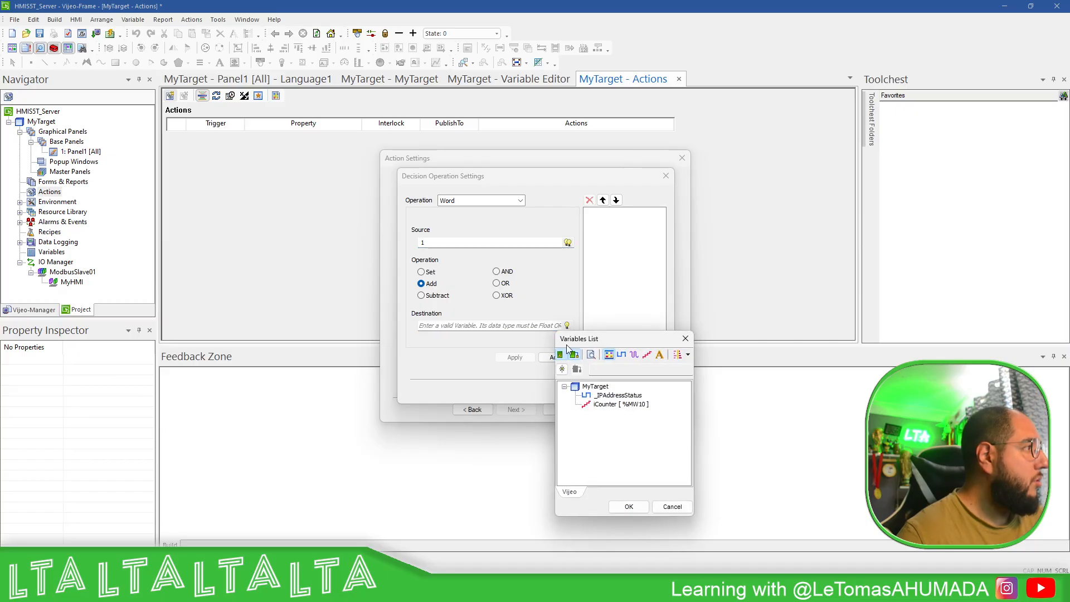
pyautogui.doubleClick(610, 404)
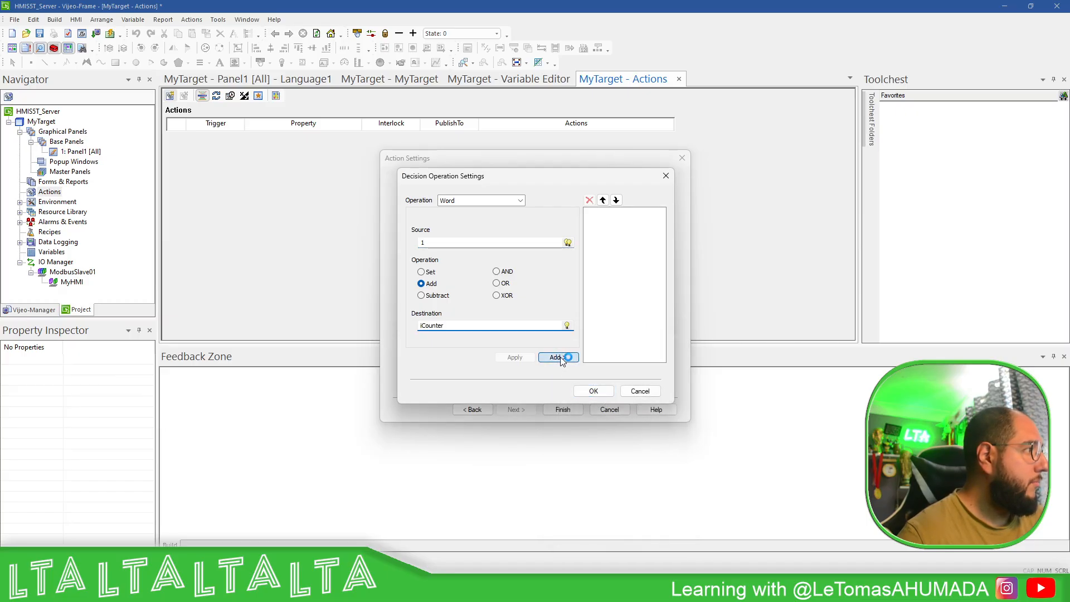
pyautogui.click(557, 357)
pyautogui.click(595, 391)
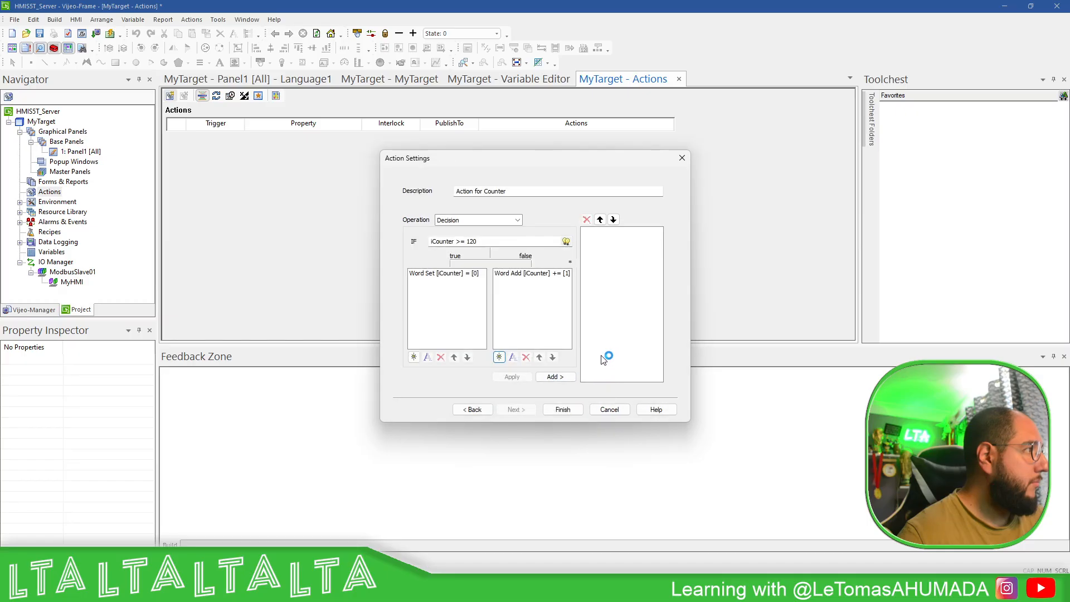
pyautogui.click(557, 377)
pyautogui.click(563, 410)
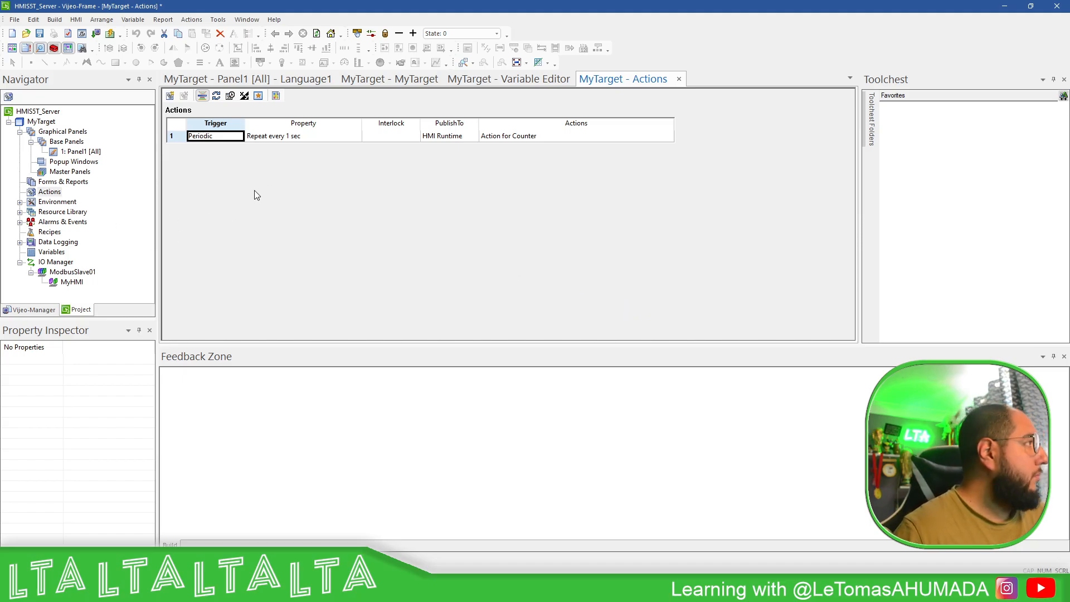
# - Open Panel1 and check the variable linked to the numeric display
pyautogui.doubleClick(81, 151)
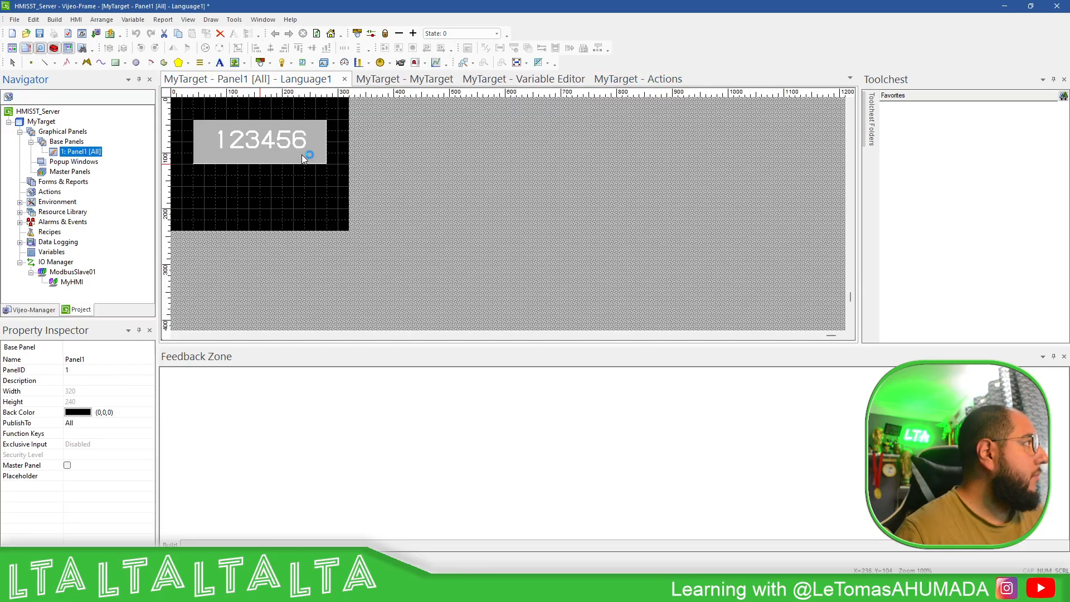
pyautogui.click(301, 155)
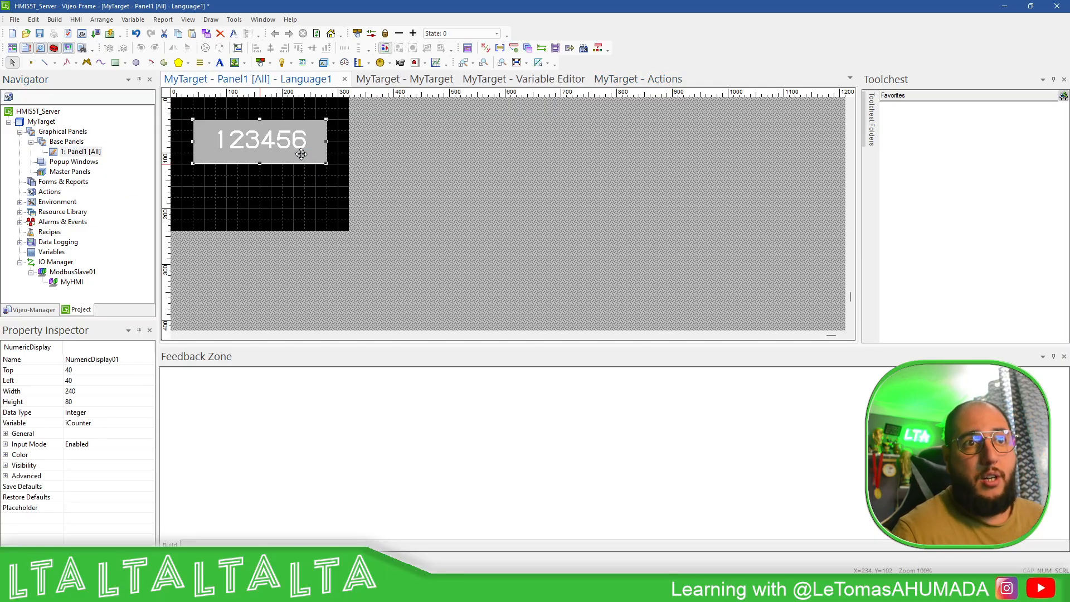
pyautogui.click(283, 207)
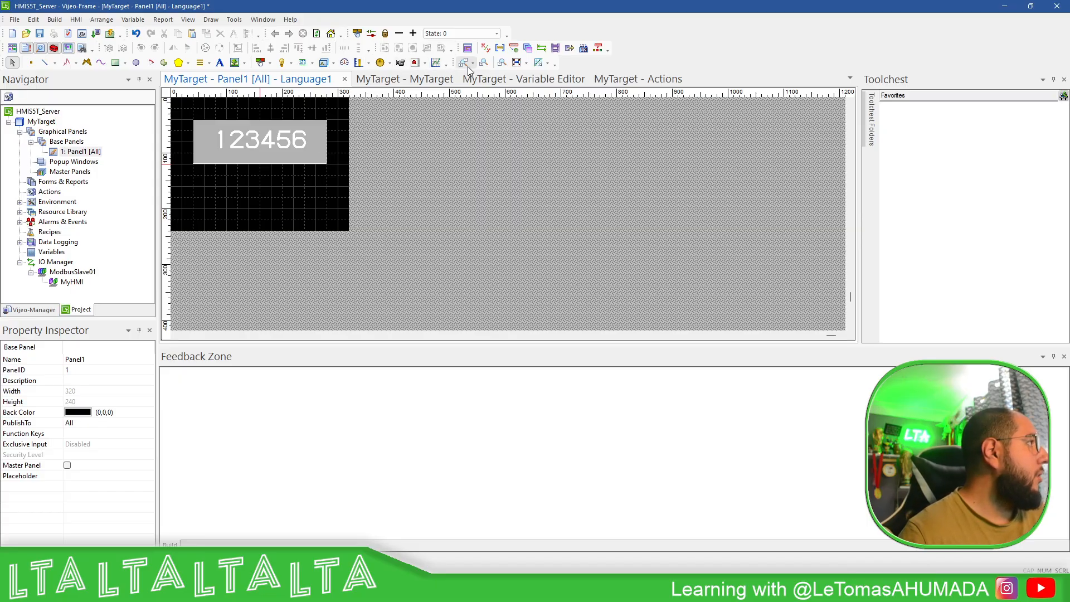
# - Download the project to MyTarget, accepting both confirmations, then open the Variables list
pyautogui.click(96, 33)
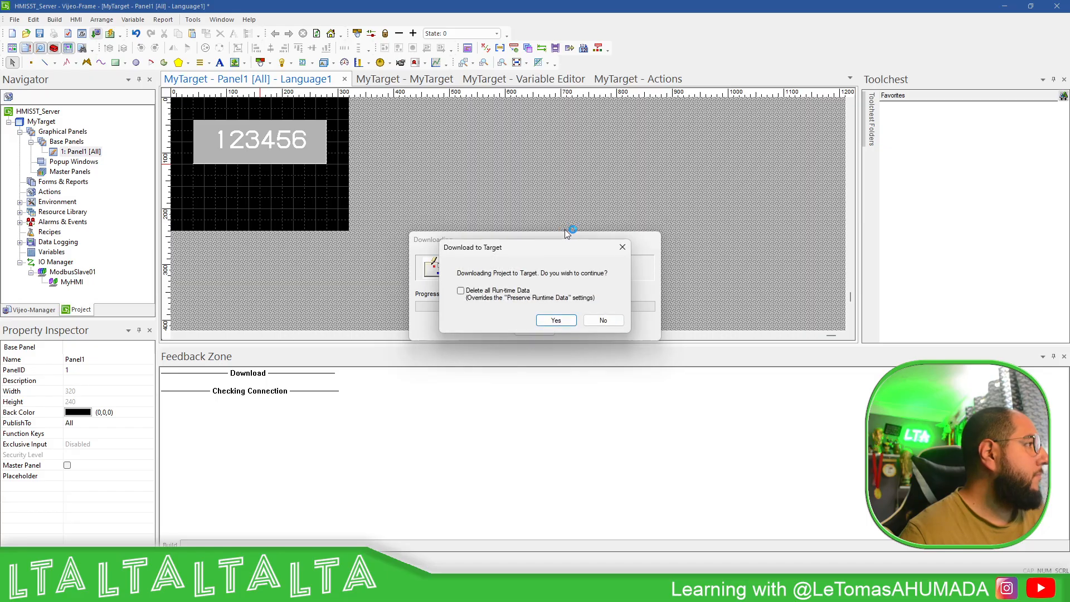
pyautogui.click(556, 321)
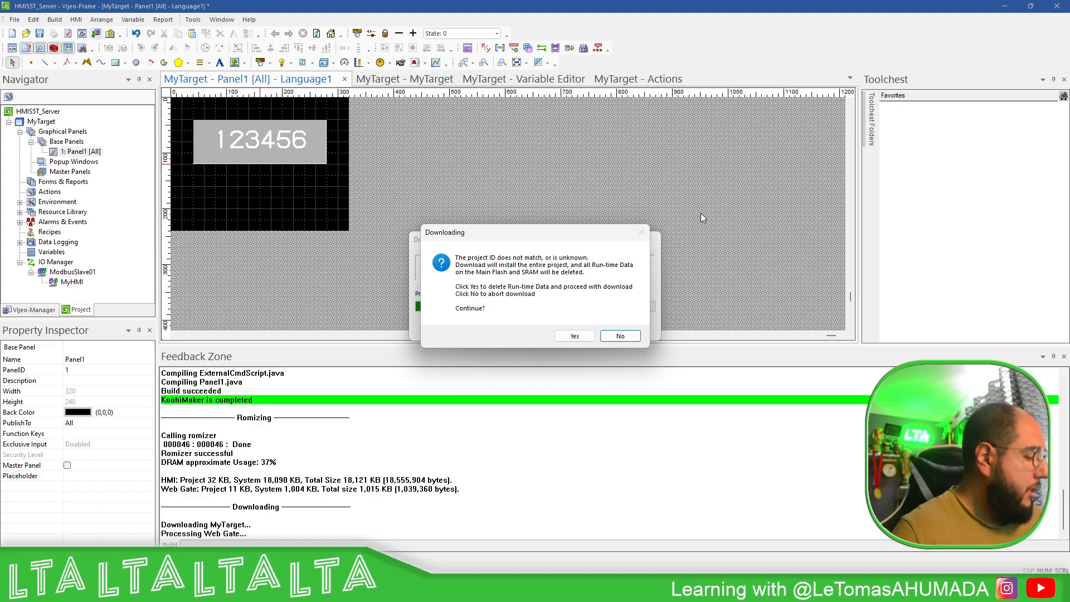
pyautogui.click(576, 336)
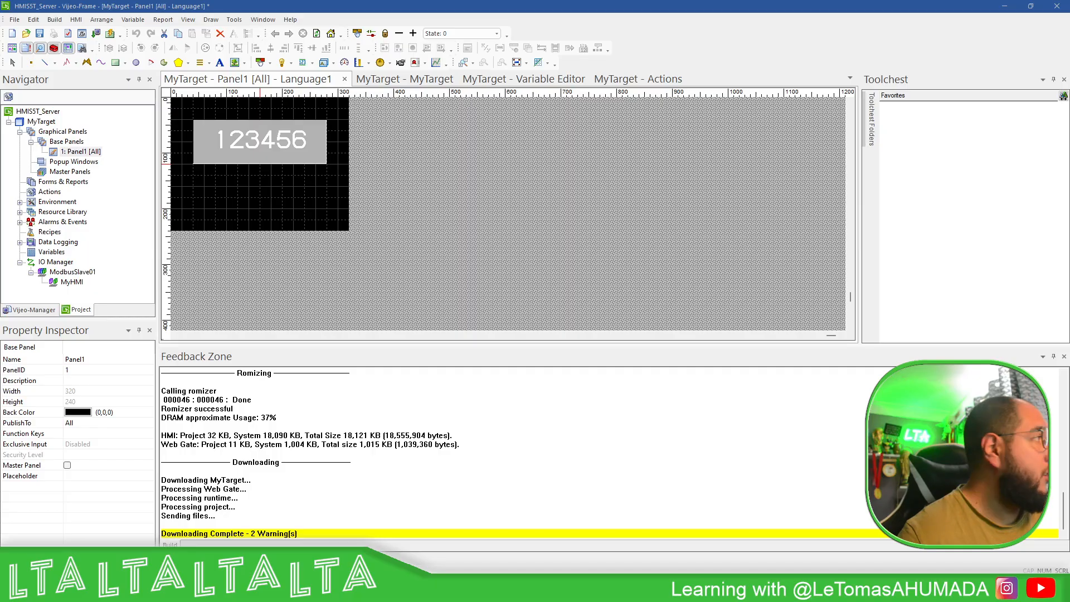
pyautogui.doubleClick(51, 252)
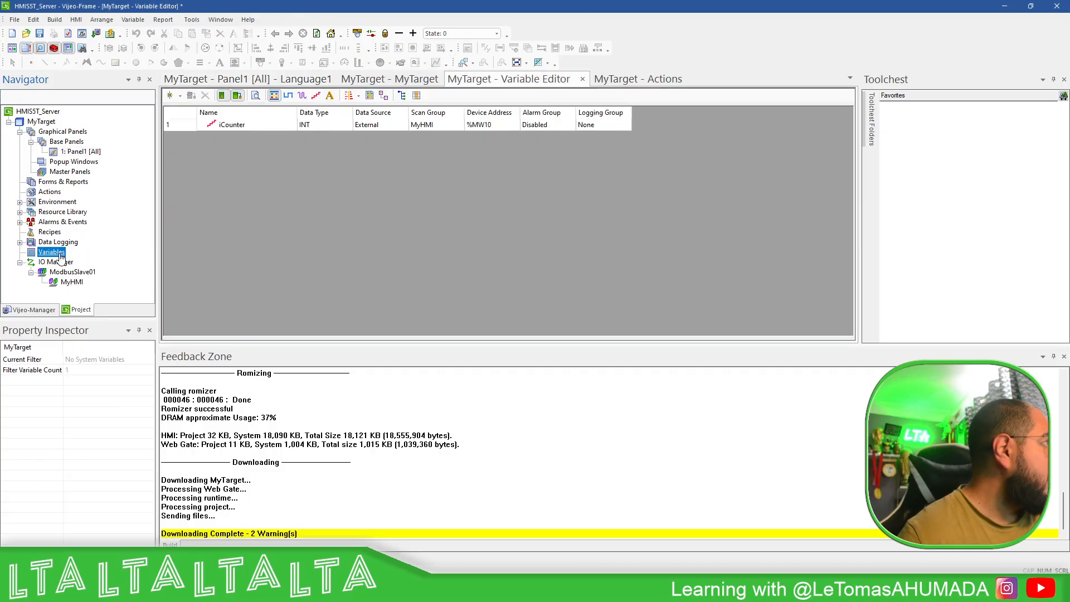
# - Confirm in the Variable Editor that iCounter's device address is %MW10
pyautogui.click(473, 130)
pyautogui.click(659, 172)
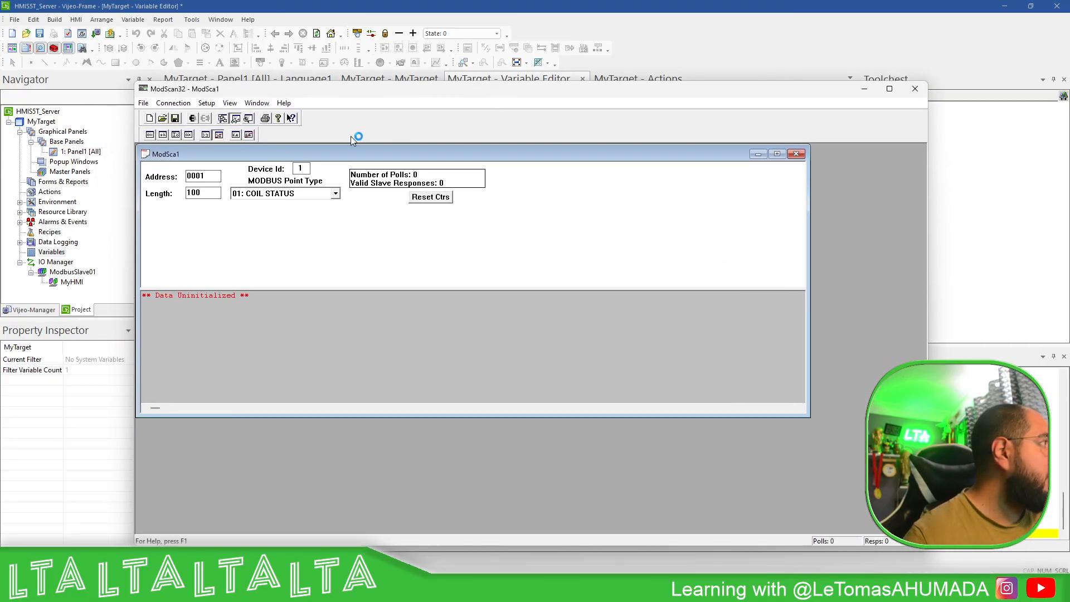
# - Set the point type to 03: HOLDING REGISTER with a length of 12
pyautogui.click(306, 193)
pyautogui.click(267, 223)
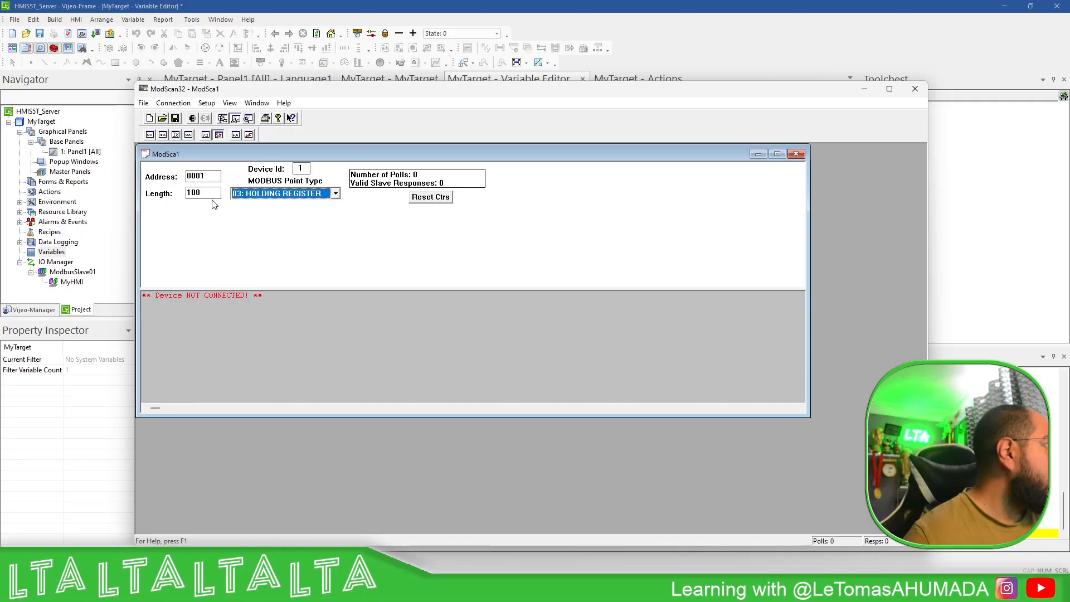
pyautogui.click(203, 193)
pyautogui.doubleClick(203, 194)
pyautogui.write('12')
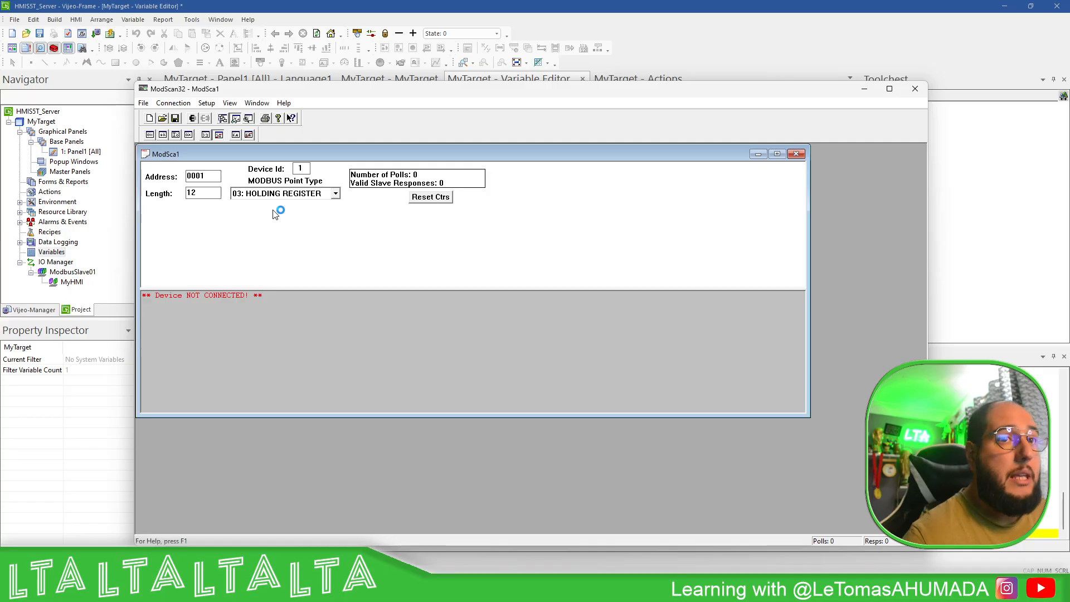
# - Connect via Modbus TCP to the remote server at 192.168.1.65
pyautogui.click(173, 103)
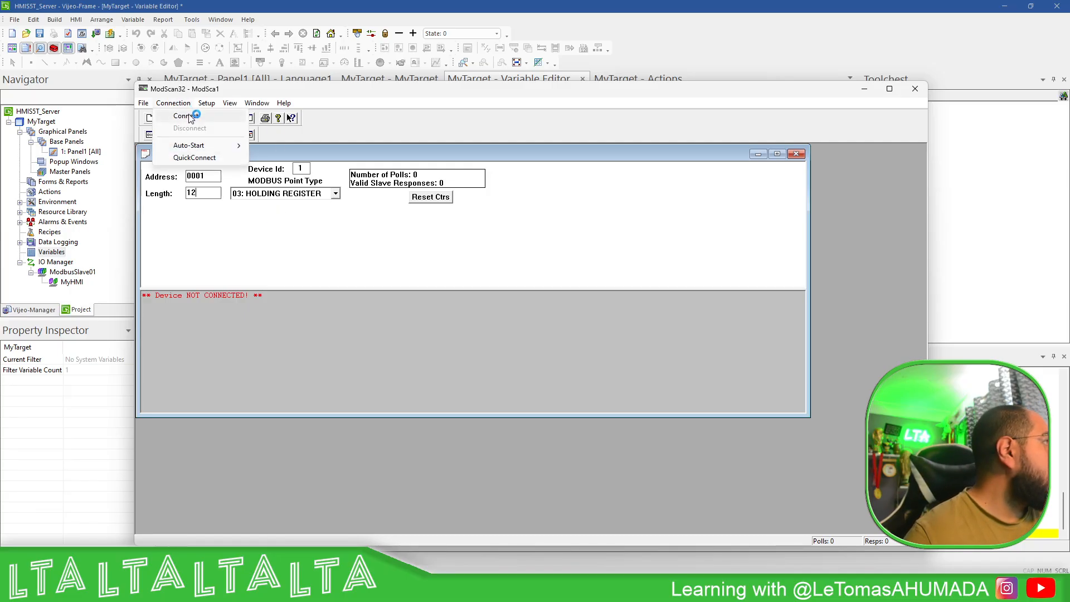
pyautogui.click(189, 119)
pyautogui.moveTo(552, 256); pyautogui.dragTo(475, 249)
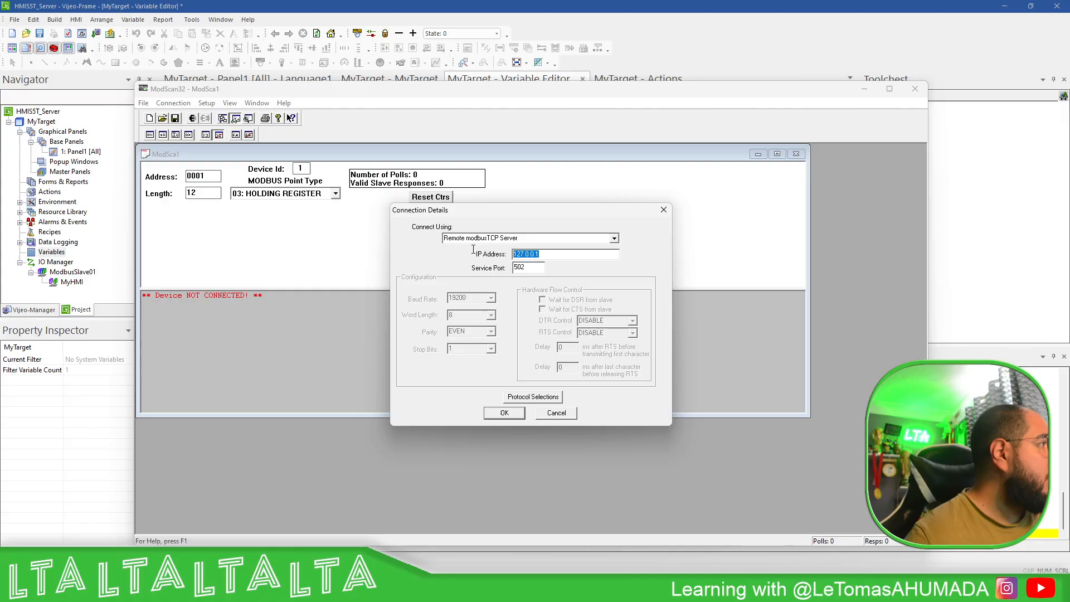
pyautogui.write('192.168')
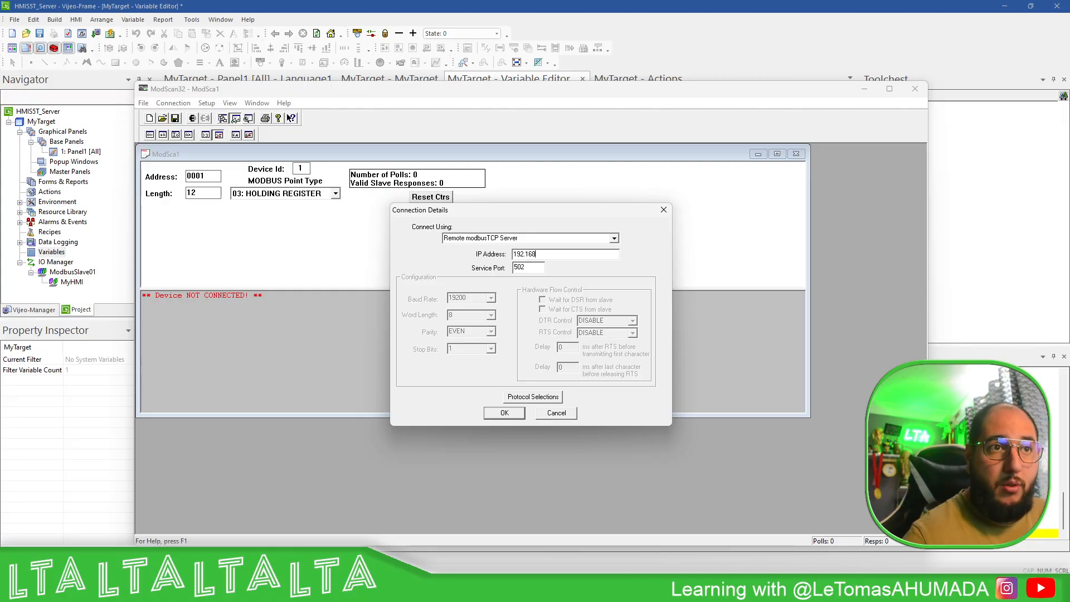
pyautogui.write('.1.')
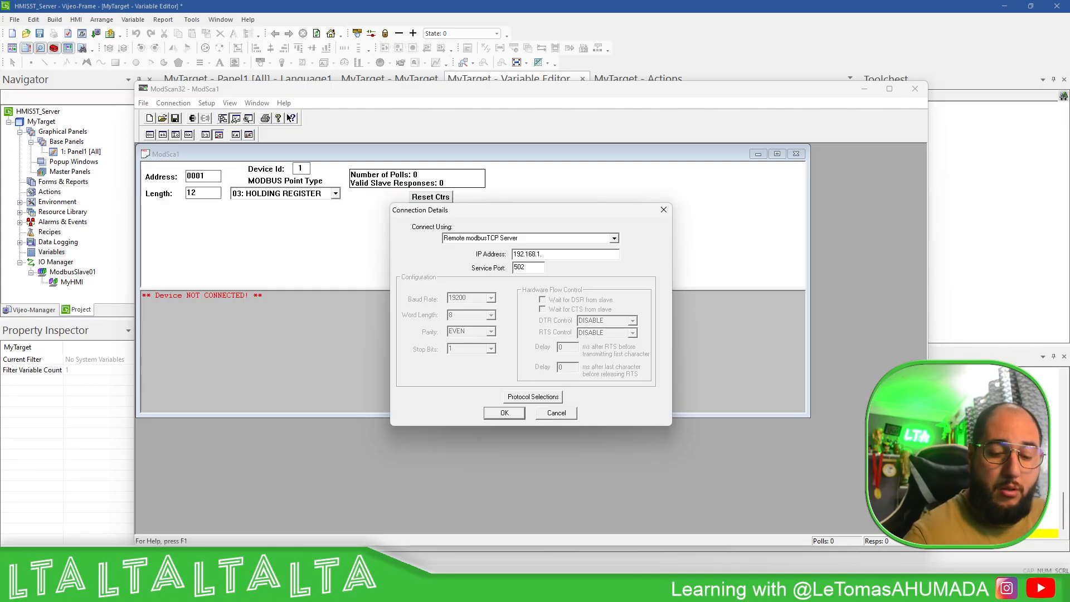
pyautogui.write('65')
pyautogui.click(504, 413)
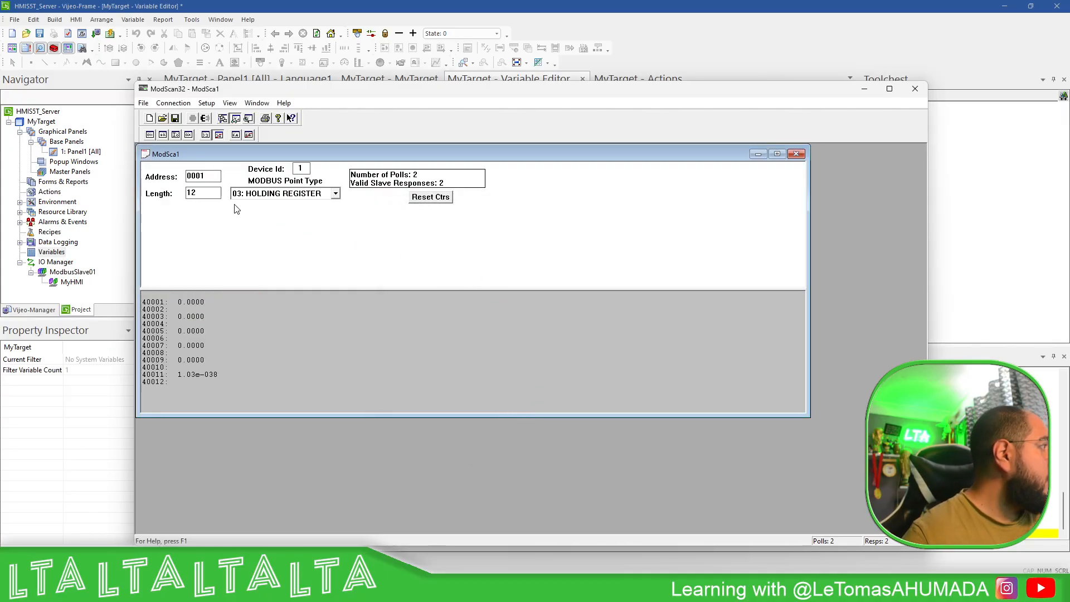
# - Show register values in decimal and move ModScan32 aside to watch 40011 count up
pyautogui.click(162, 136)
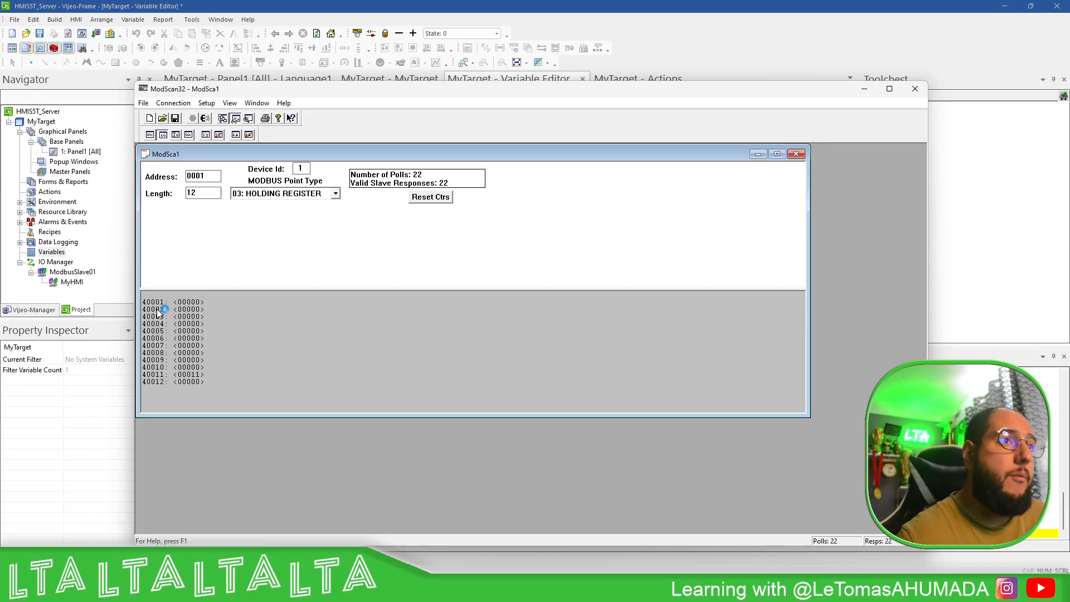
pyautogui.moveTo(412, 91); pyautogui.dragTo(508, 78)
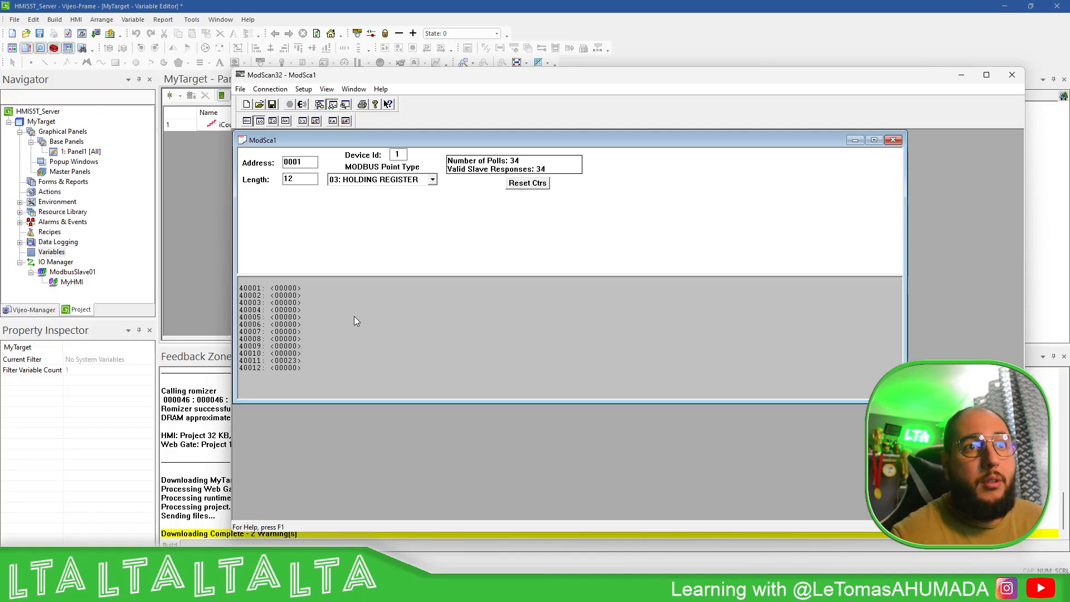
# - Return to Vijeo Designer and reopen the project's Actions list
pyautogui.click(193, 199)
pyautogui.rightClick(66, 262)
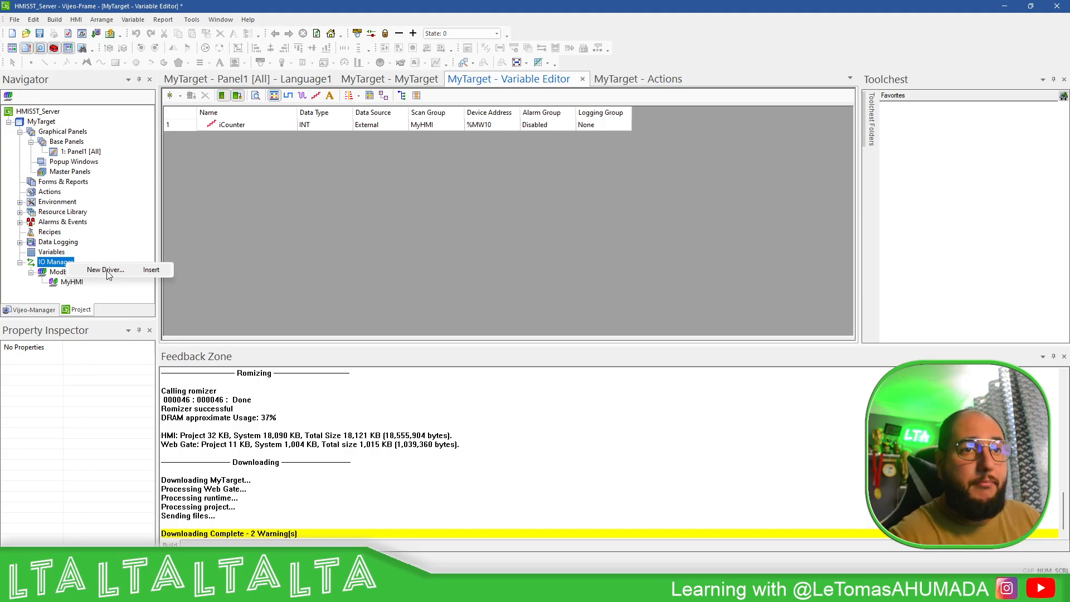
pyautogui.click(334, 199)
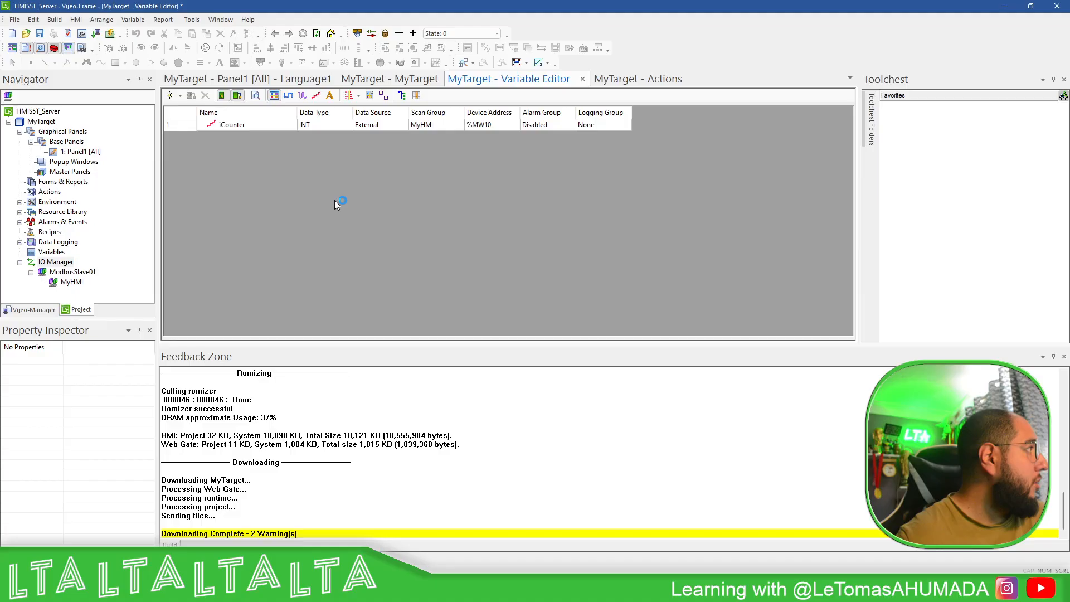
pyautogui.doubleClick(51, 193)
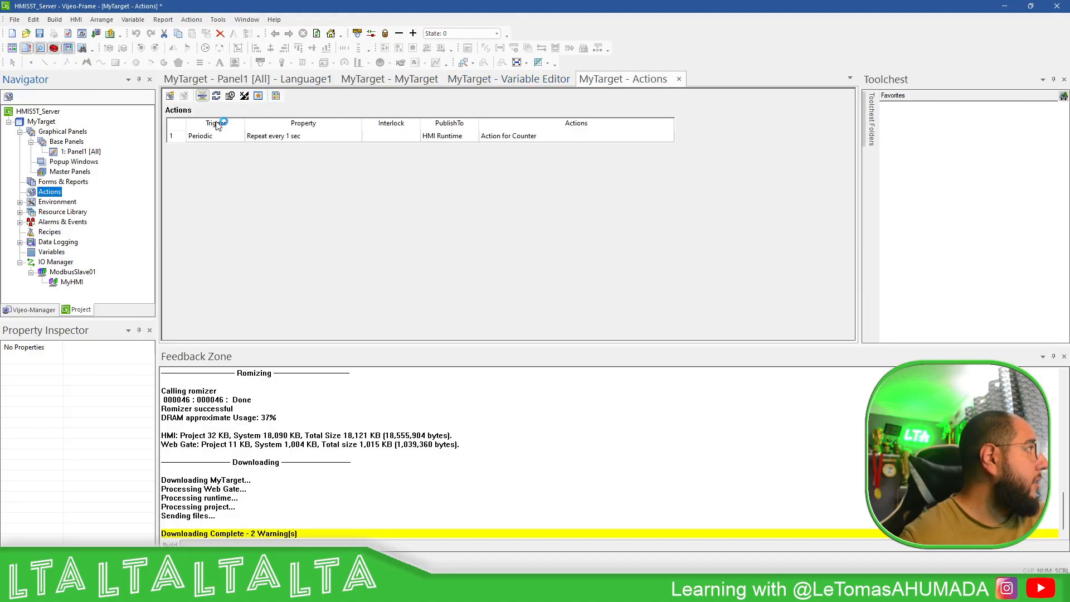
# - Try a new Conditional action triggered On Data Change, then cancel it
pyautogui.click(170, 96)
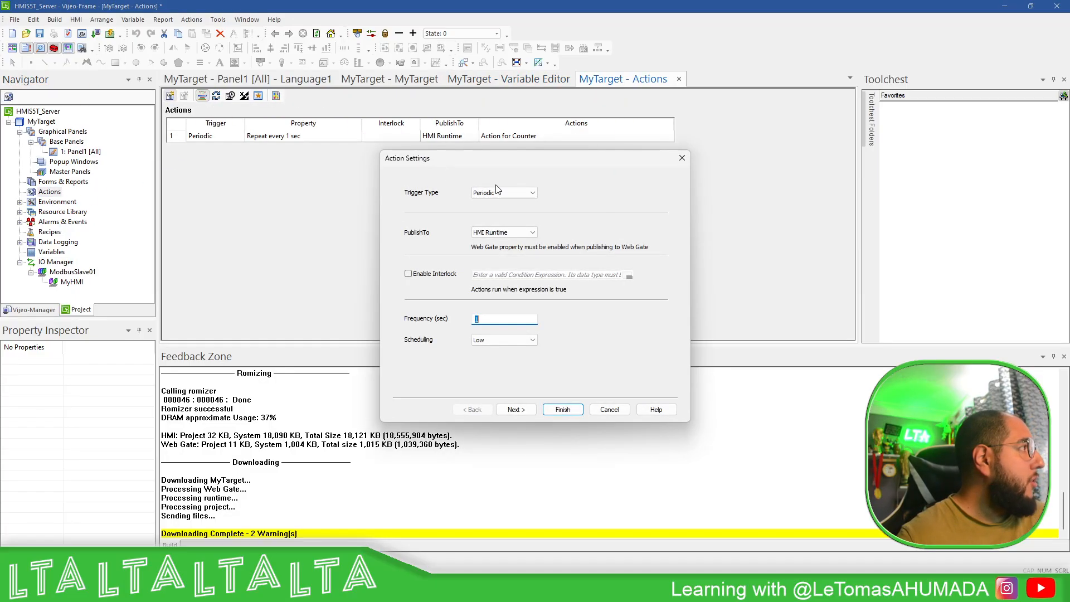
pyautogui.click(517, 191)
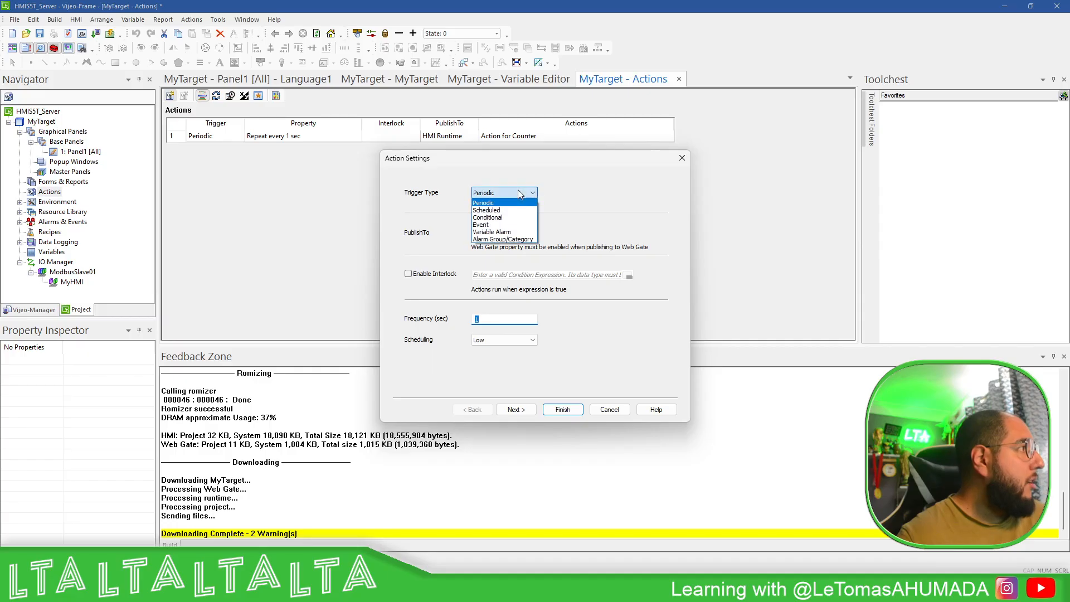
pyautogui.click(496, 218)
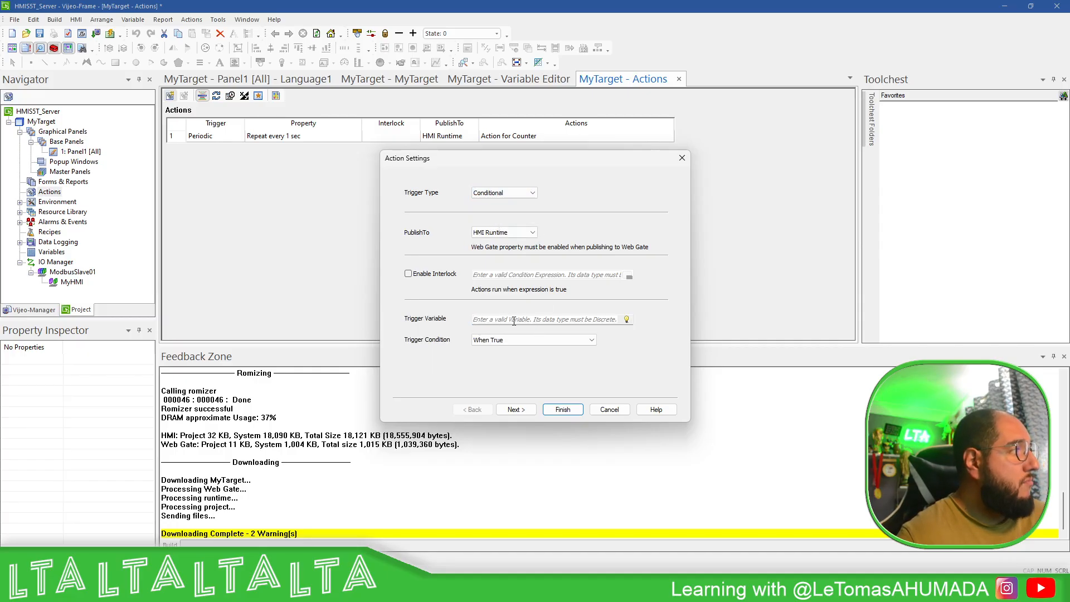
pyautogui.click(543, 340)
pyautogui.click(513, 364)
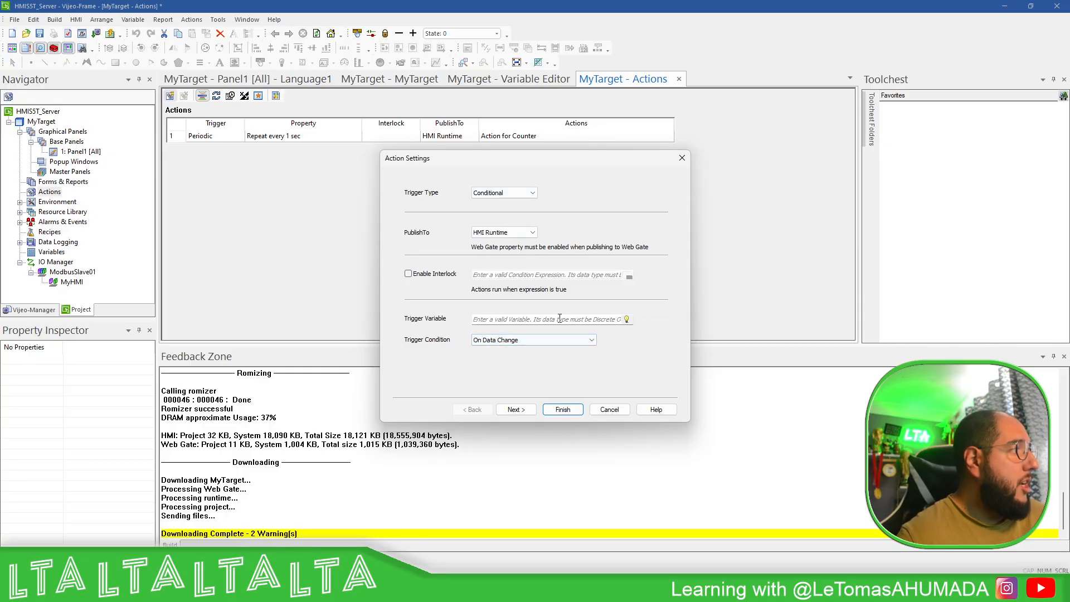
pyautogui.click(609, 411)
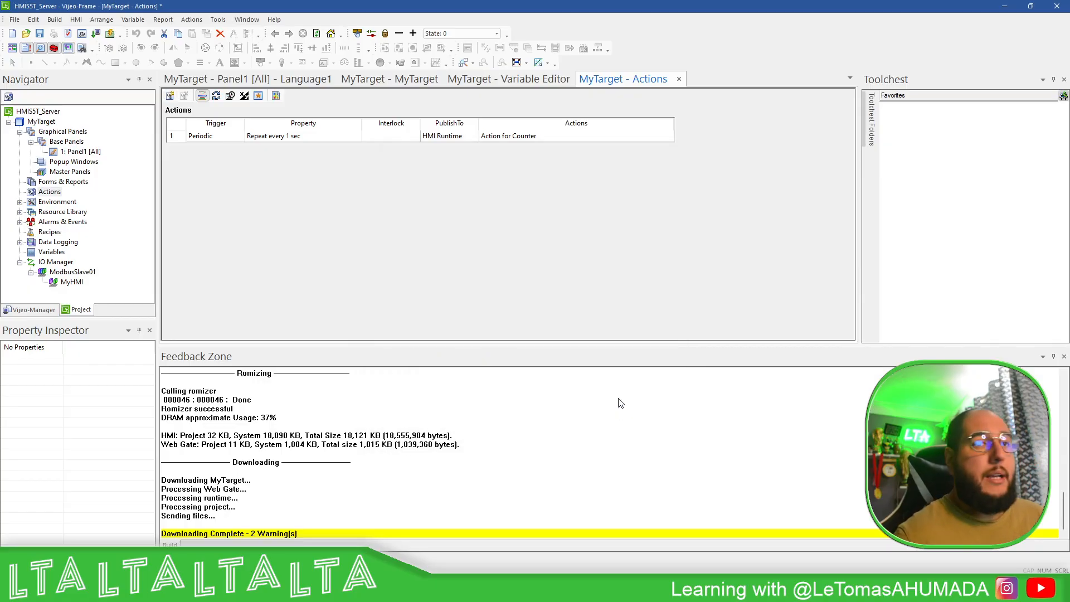